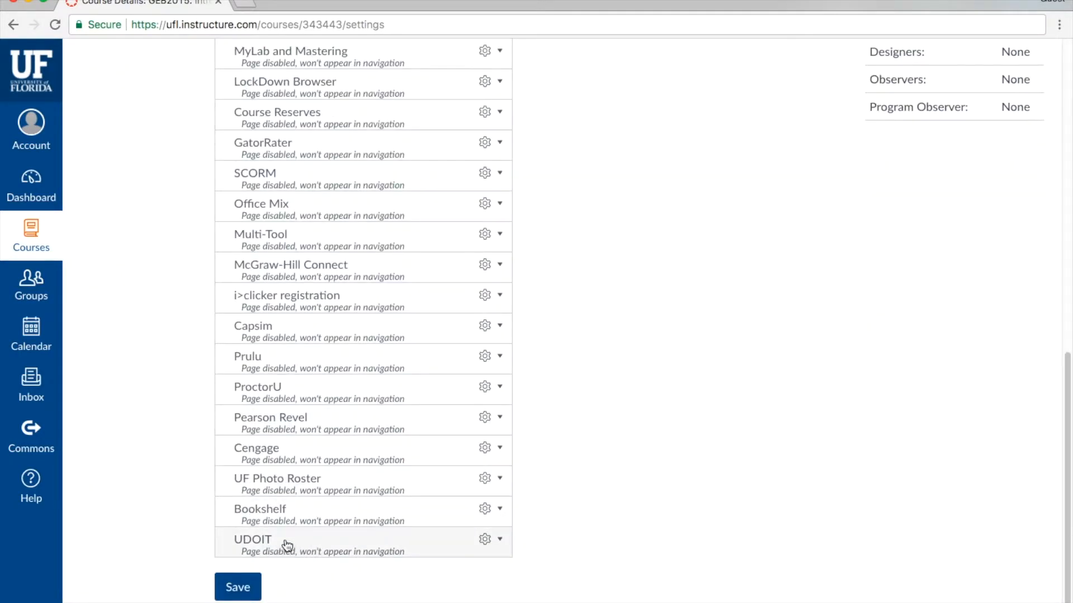
Enable the disabled UDOIT item in the course navigation and save the navigation settings.
click(500, 541)
click(463, 582)
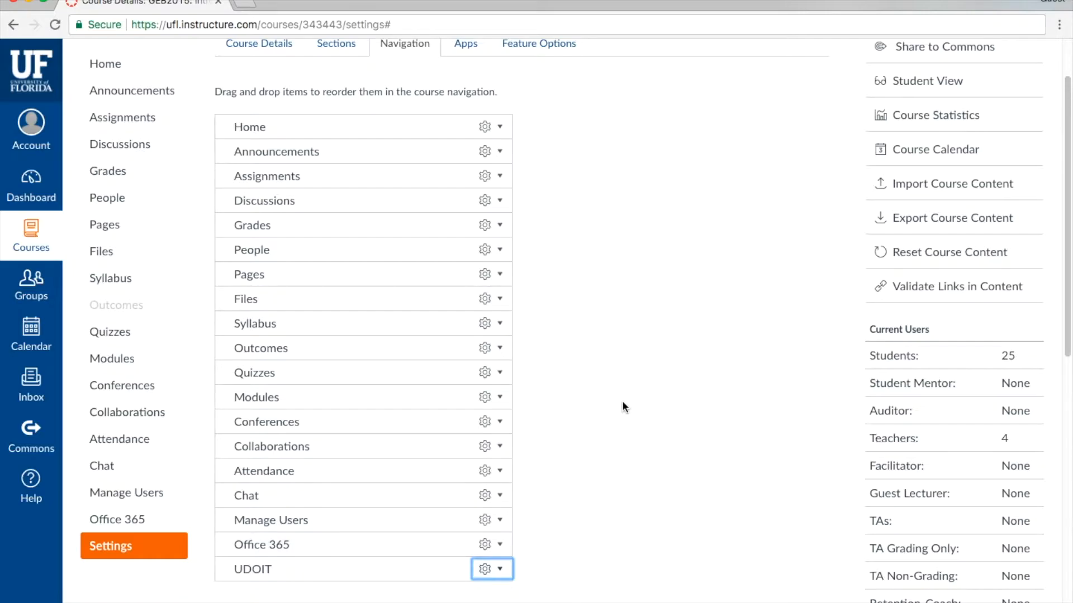
scroll(622, 407, down, 1)
scroll(619, 412, down, 1)
scroll(617, 413, down, 3)
scroll(616, 417, down, 7)
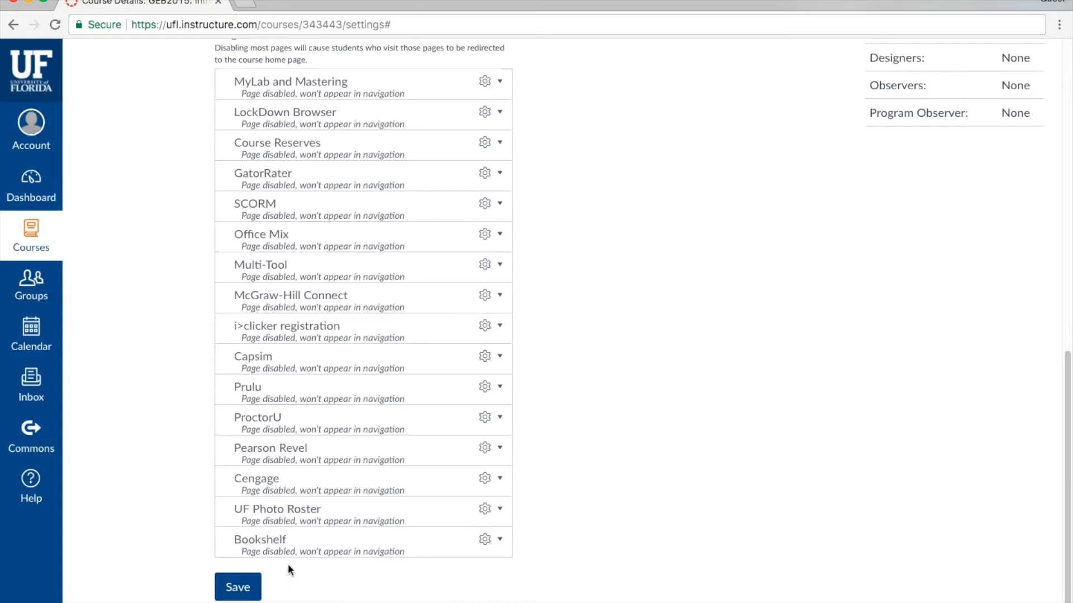
click(246, 591)
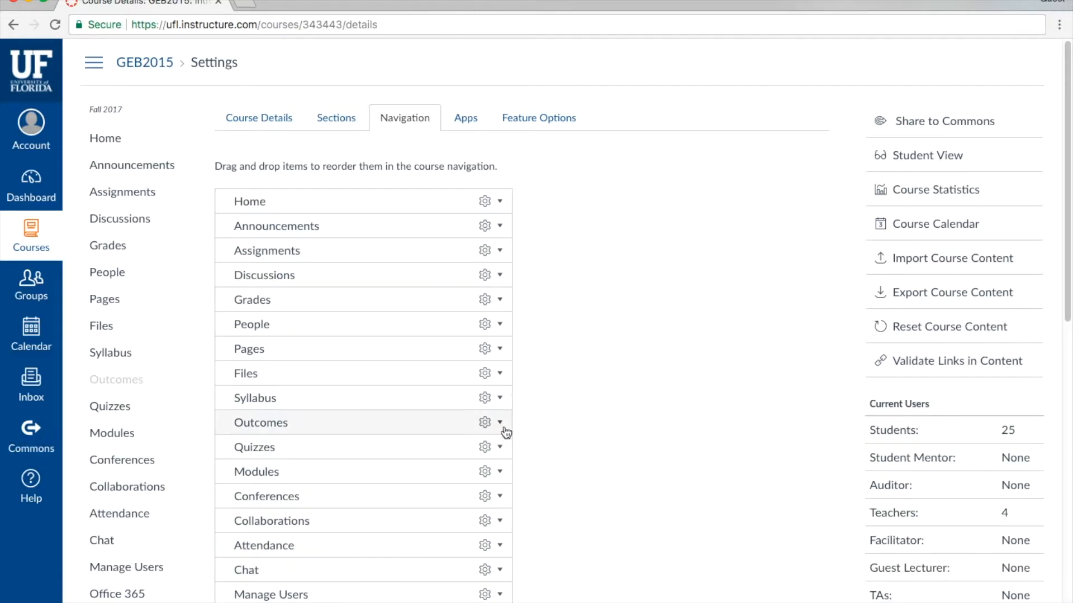
Open UDOIT from the course navigation and run the scanner with only Pages selected as content.
click(124, 602)
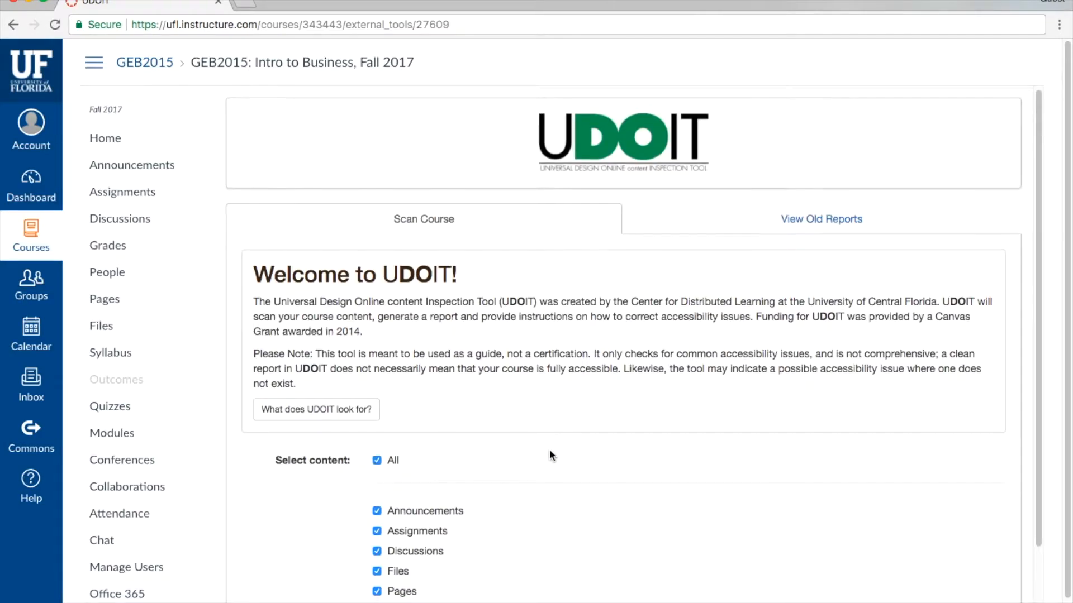
scroll(549, 449, down, 5)
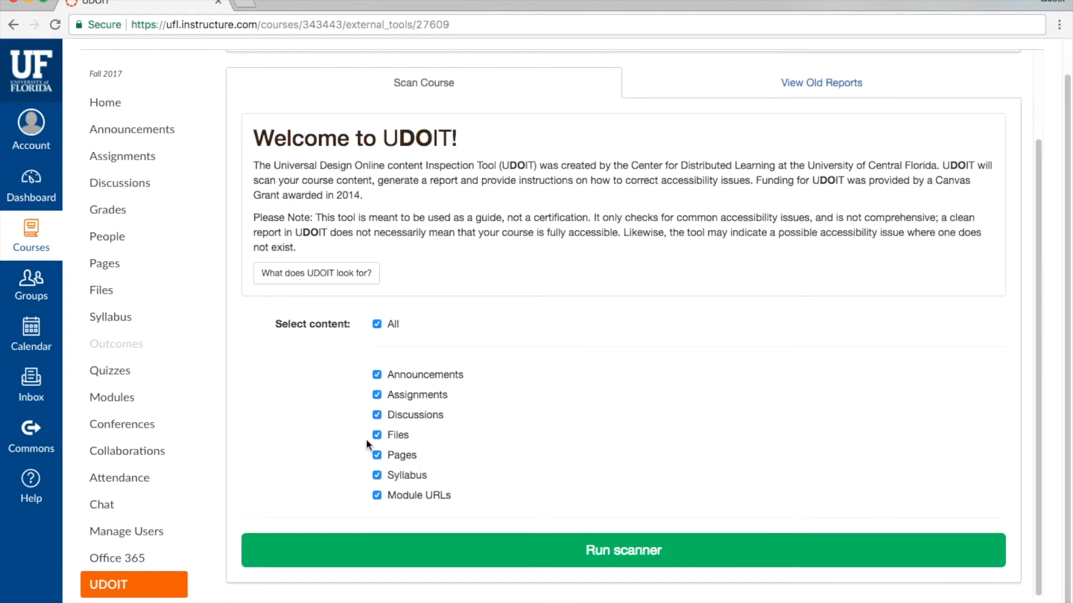
click(374, 435)
click(378, 326)
click(377, 326)
click(597, 556)
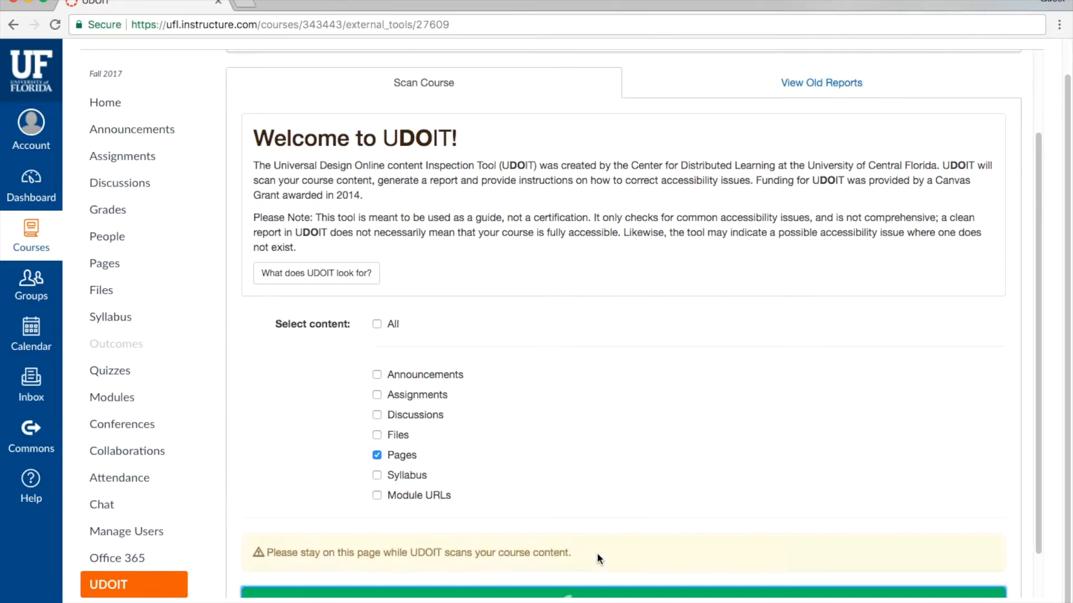
Expand the scan report for the "Welcome to . . ." page and review its listed errors.
scroll(597, 554, down, 2)
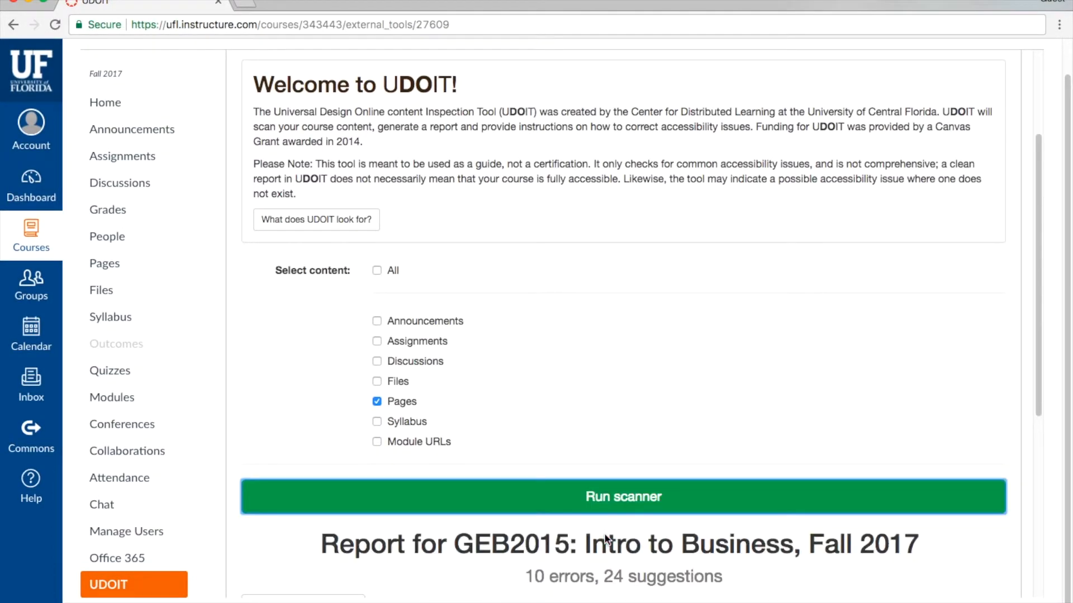
scroll(606, 538, down, 5)
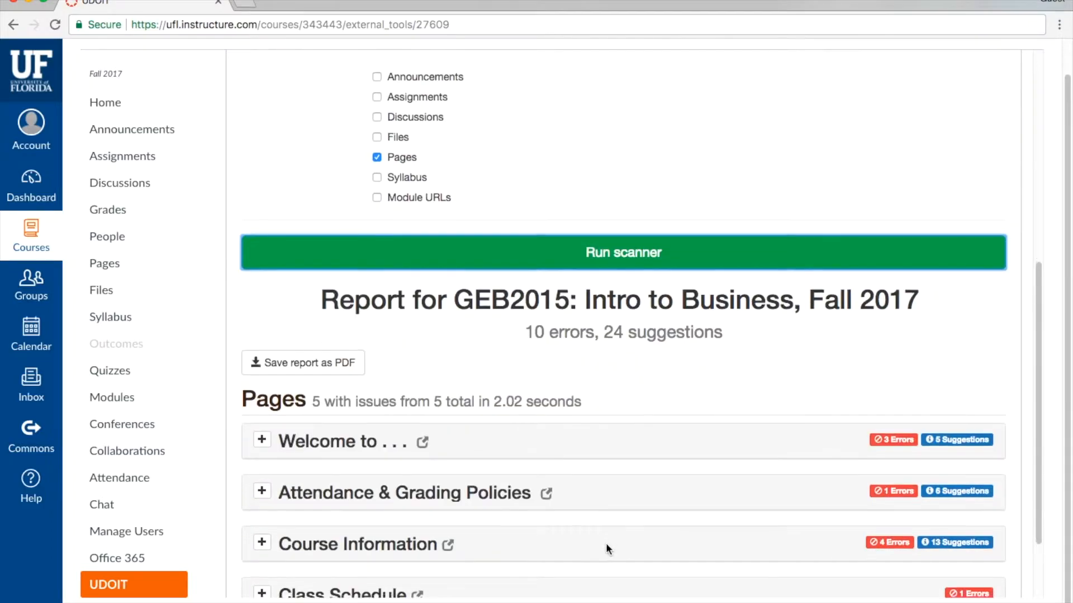
scroll(607, 548, down, 2)
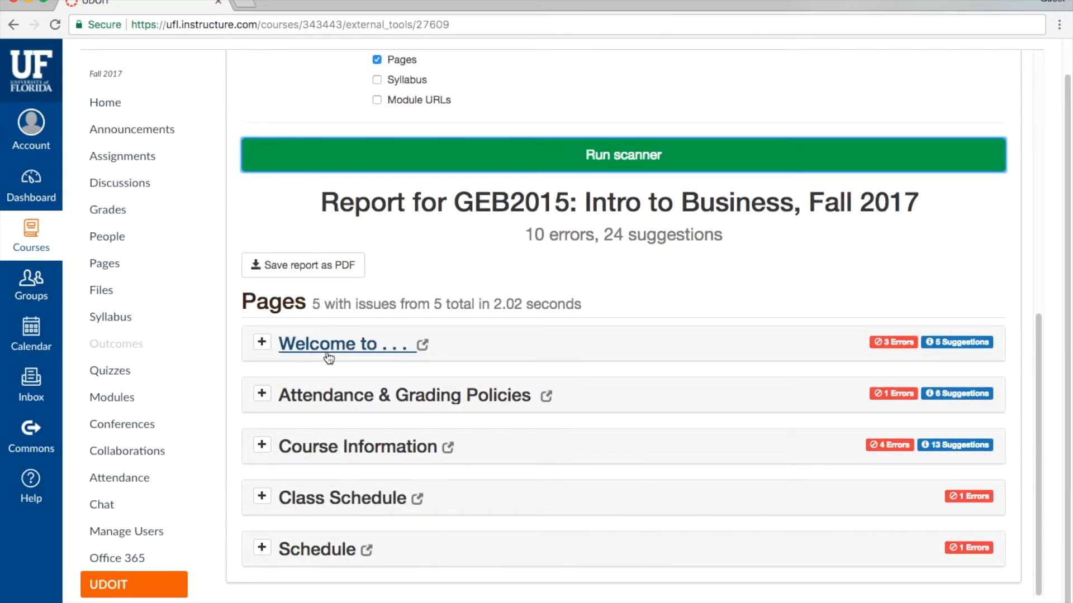
click(262, 343)
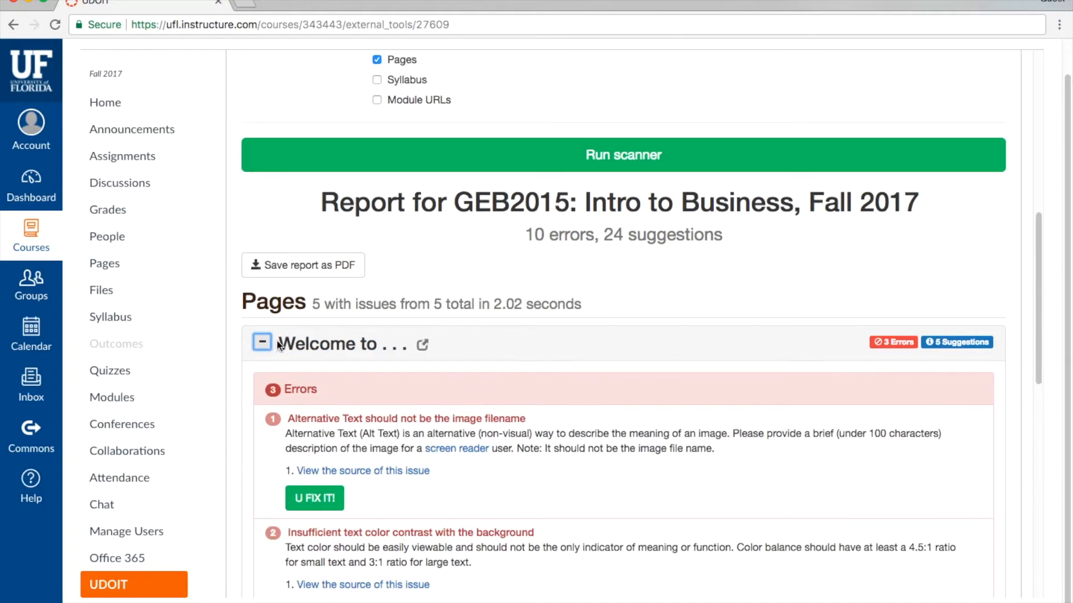
scroll(376, 344, down, 3)
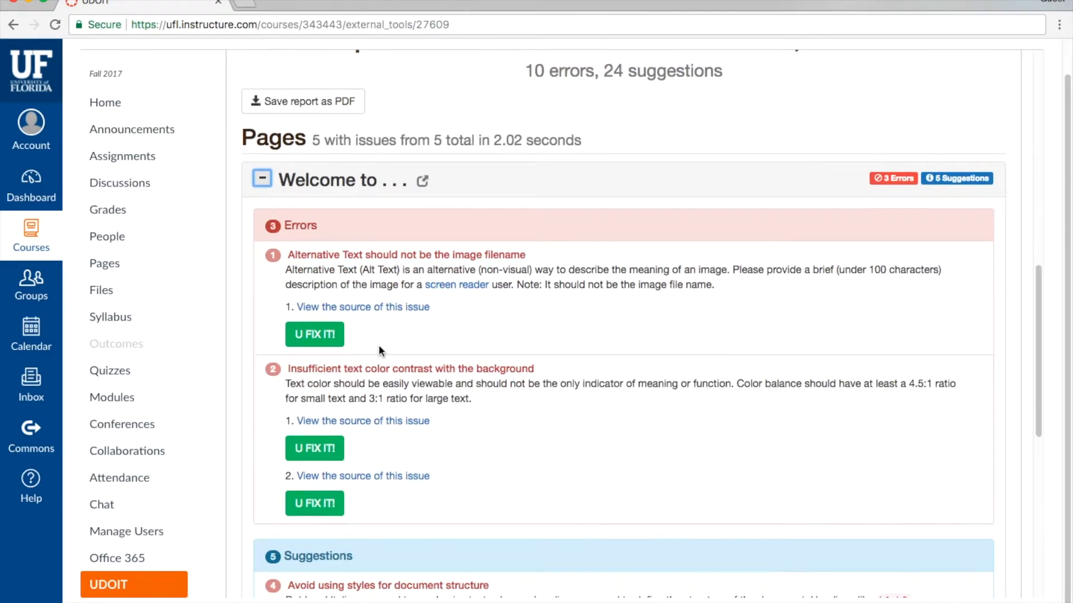
scroll(379, 350, down, 1)
scroll(378, 350, down, 1)
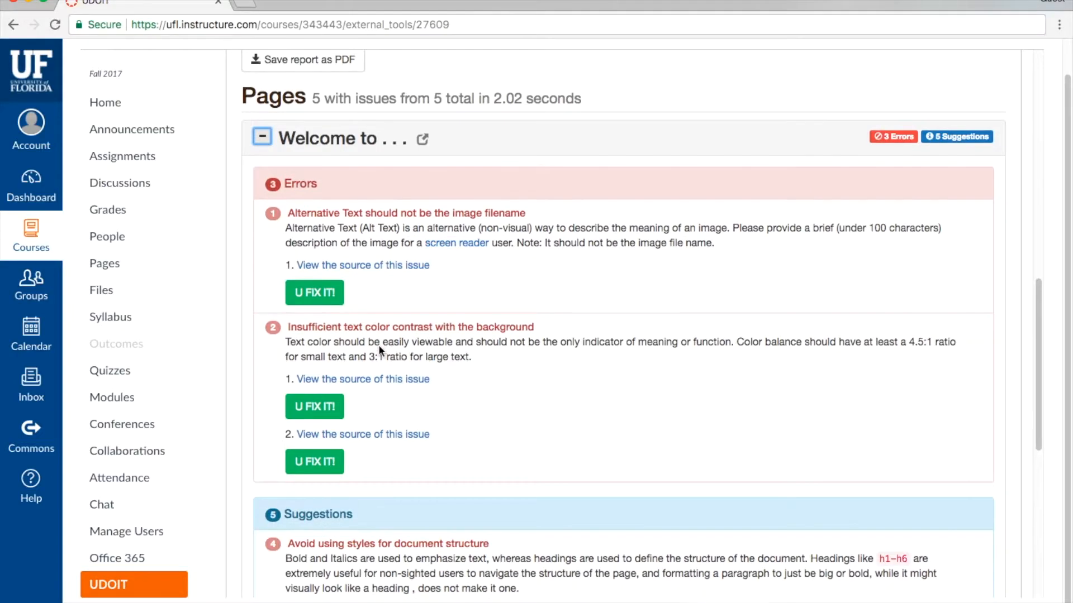
scroll(370, 337, down, 1)
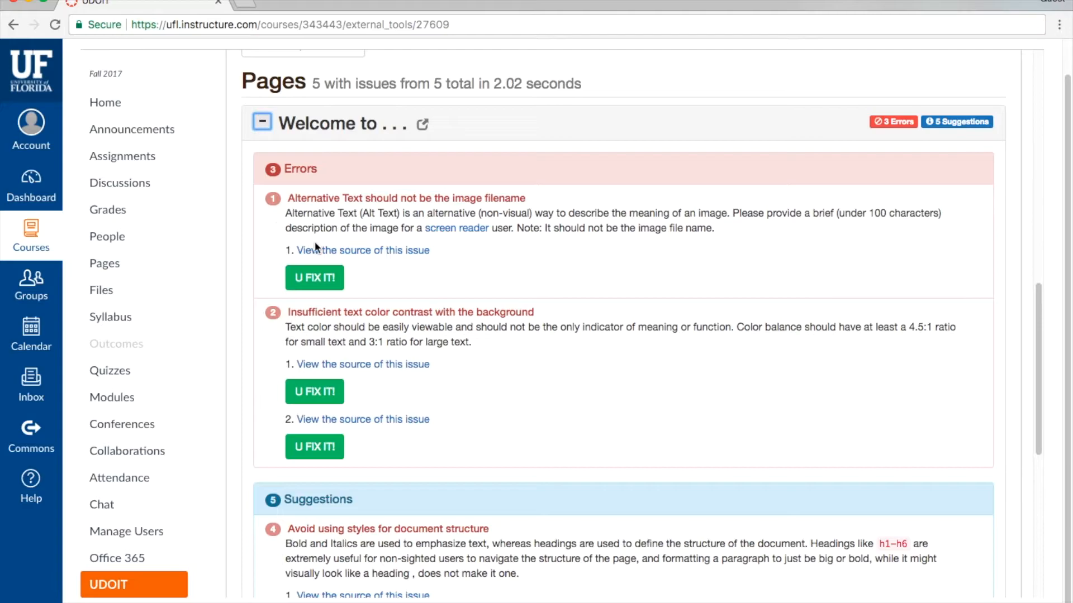
Fix the image filename alt text error by submitting the new alt text "Heavener Hall at the University of Florida".
click(350, 252)
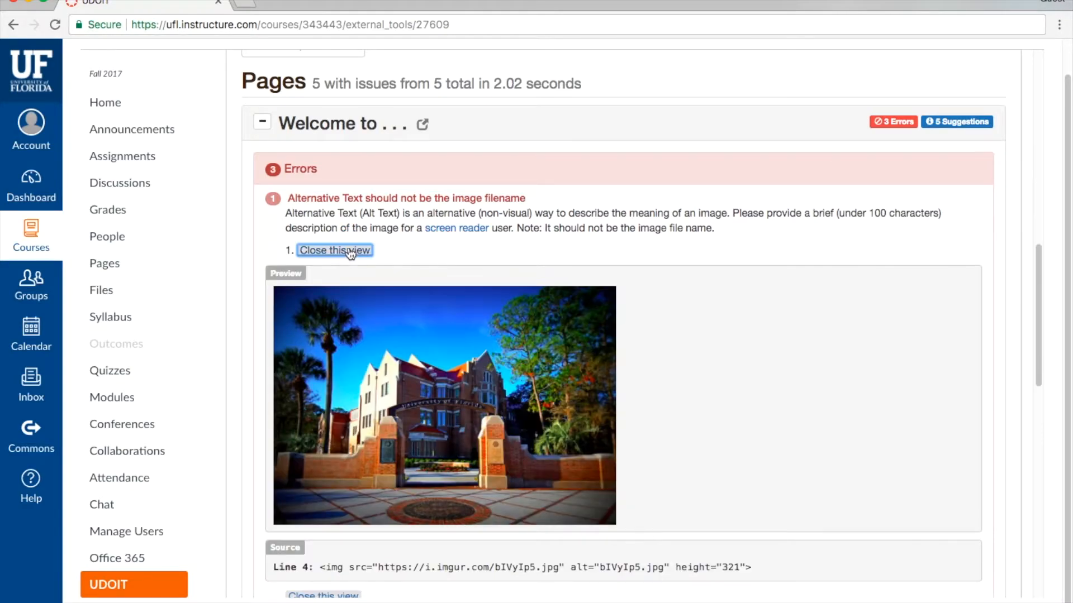
scroll(233, 338, down, 3)
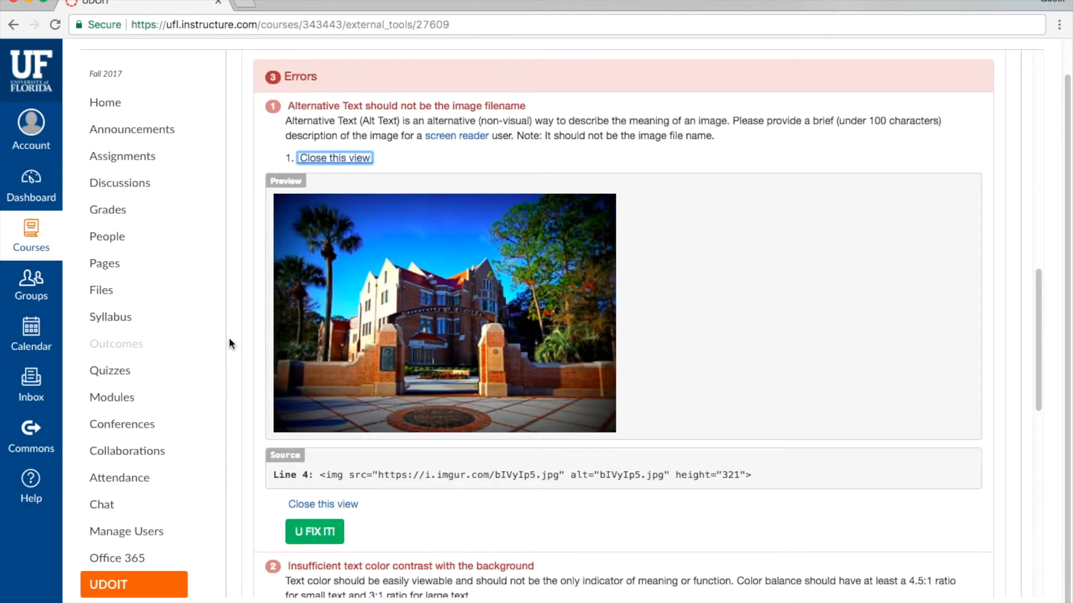
click(316, 534)
click(337, 528)
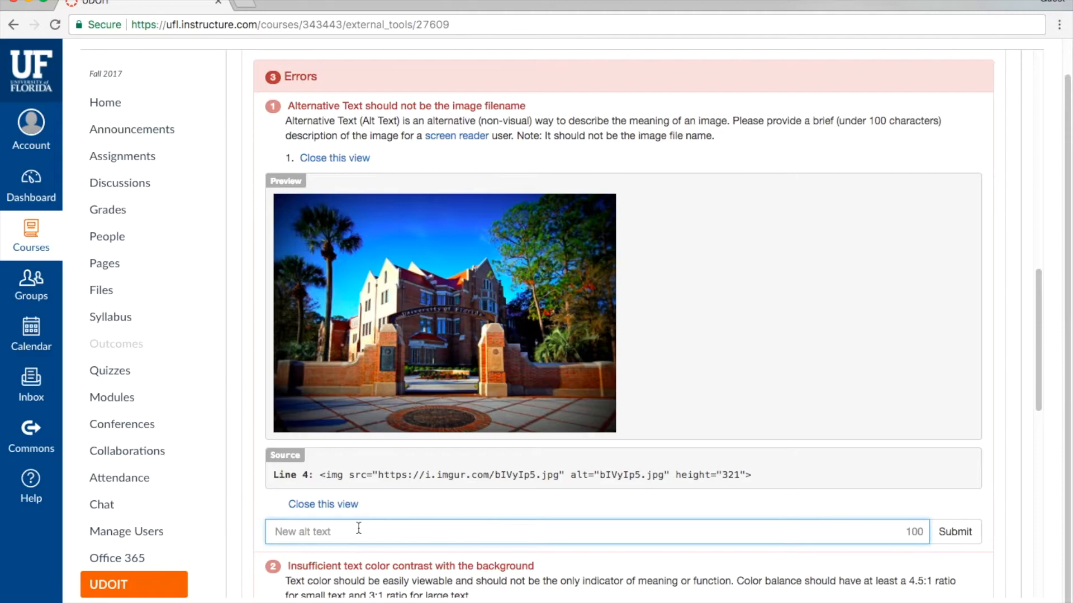
text(Heavener Hall at the University of Florida)
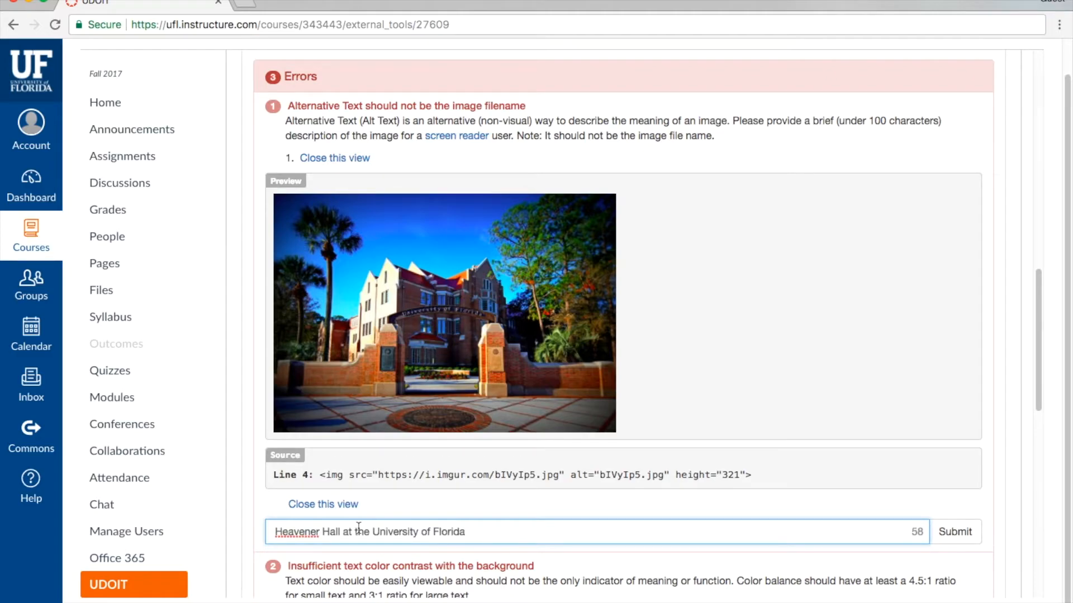
click(965, 535)
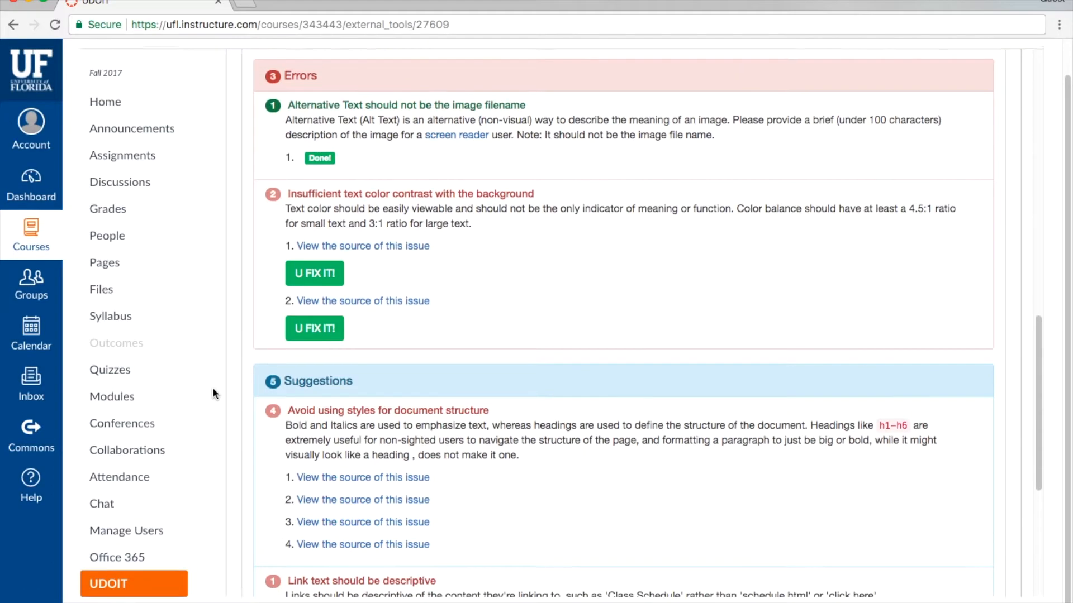
Fix the non-descriptive link suggestion by viewing its source and submitting the new link text "Student Conduct & Honor Code".
scroll(328, 381, down, 4)
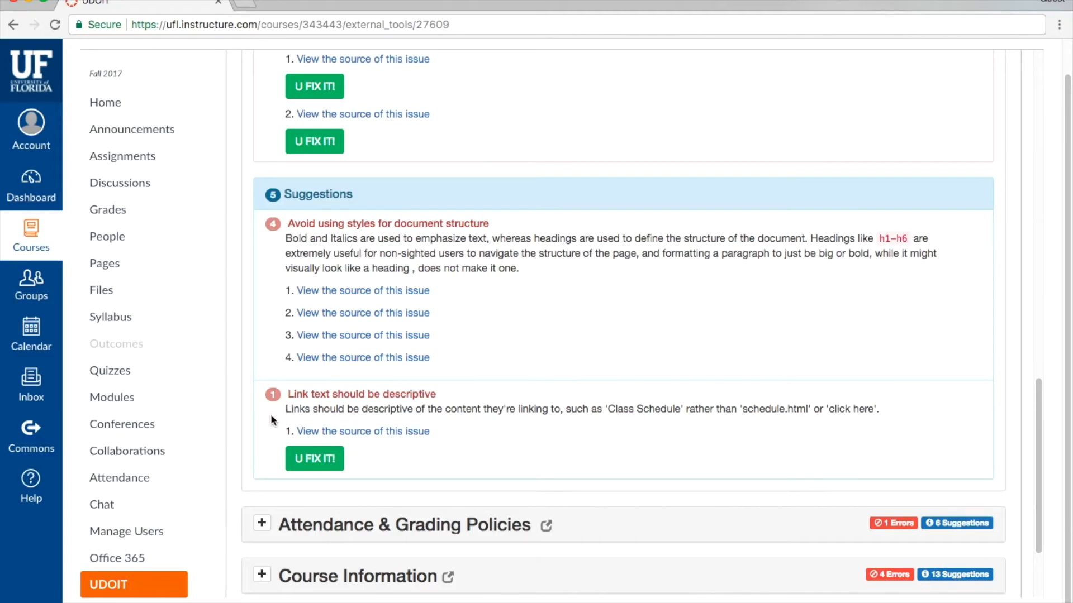
click(384, 431)
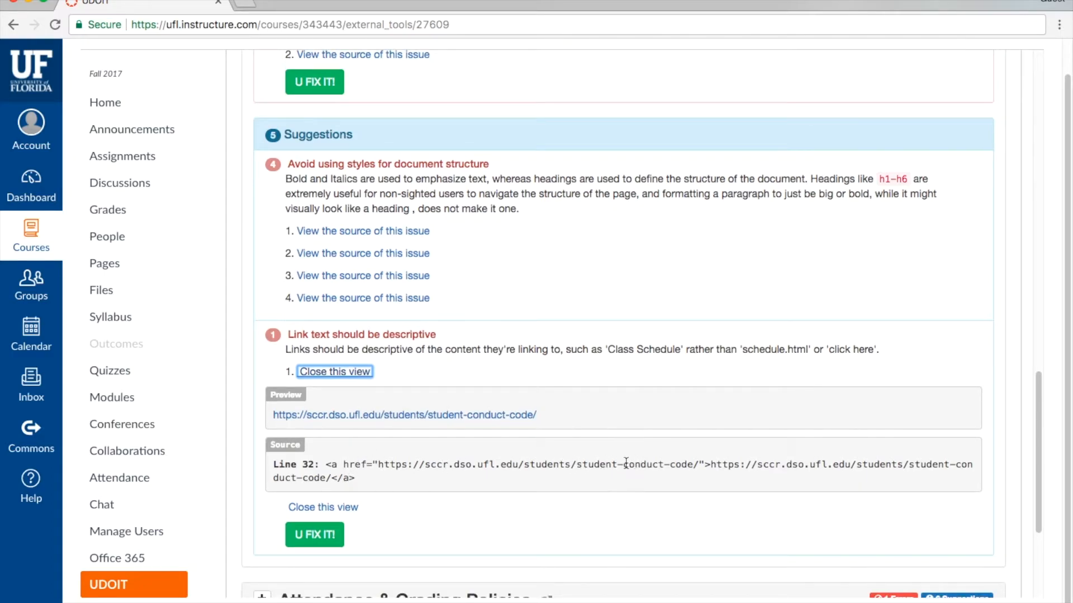
click(320, 532)
click(455, 441)
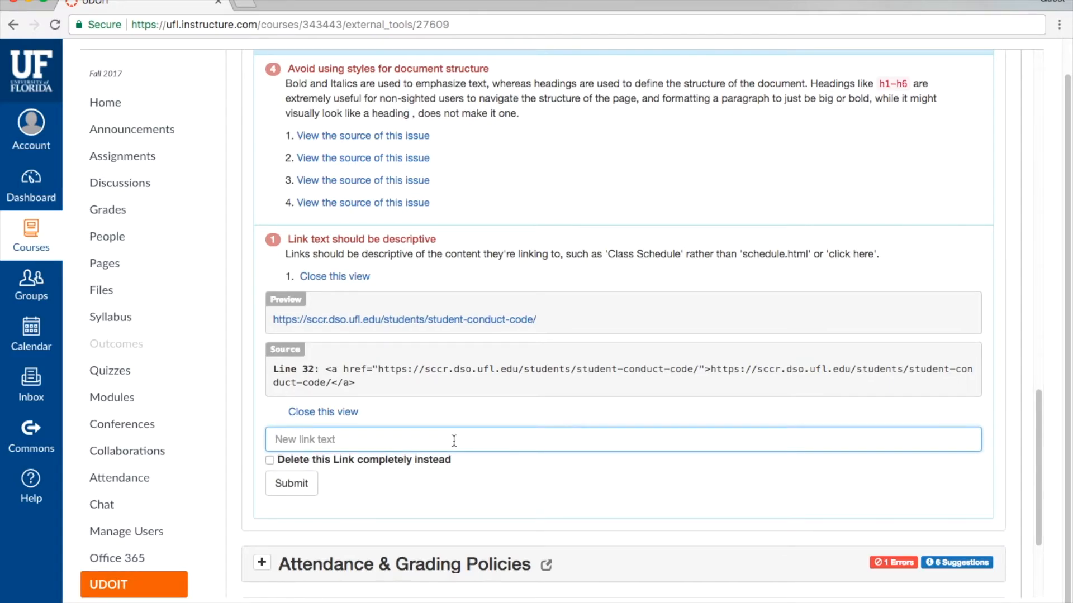
text(Student Conduct & Honor Code)
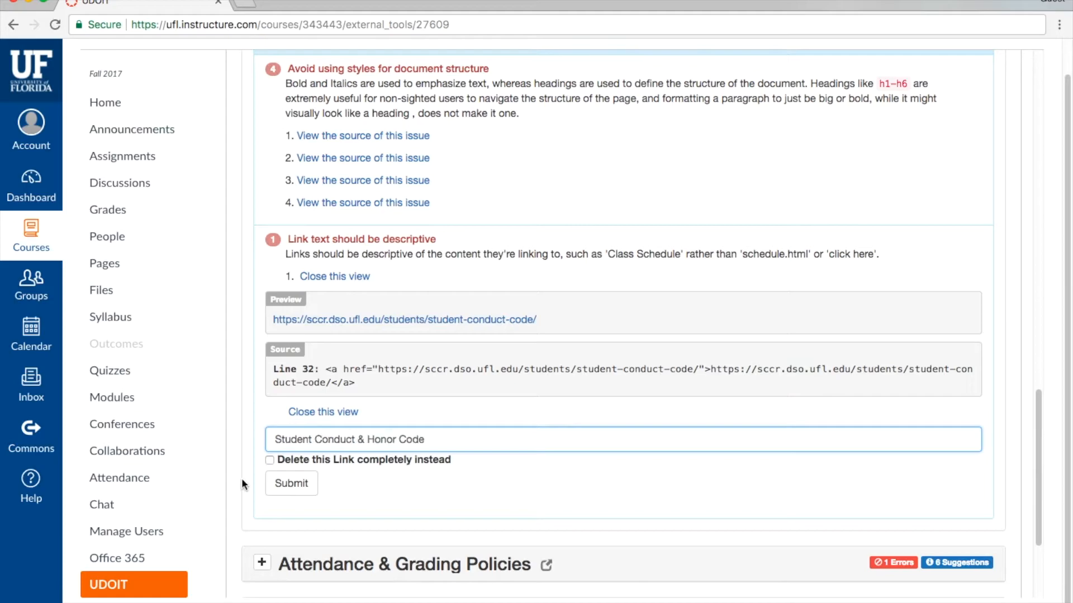
click(289, 496)
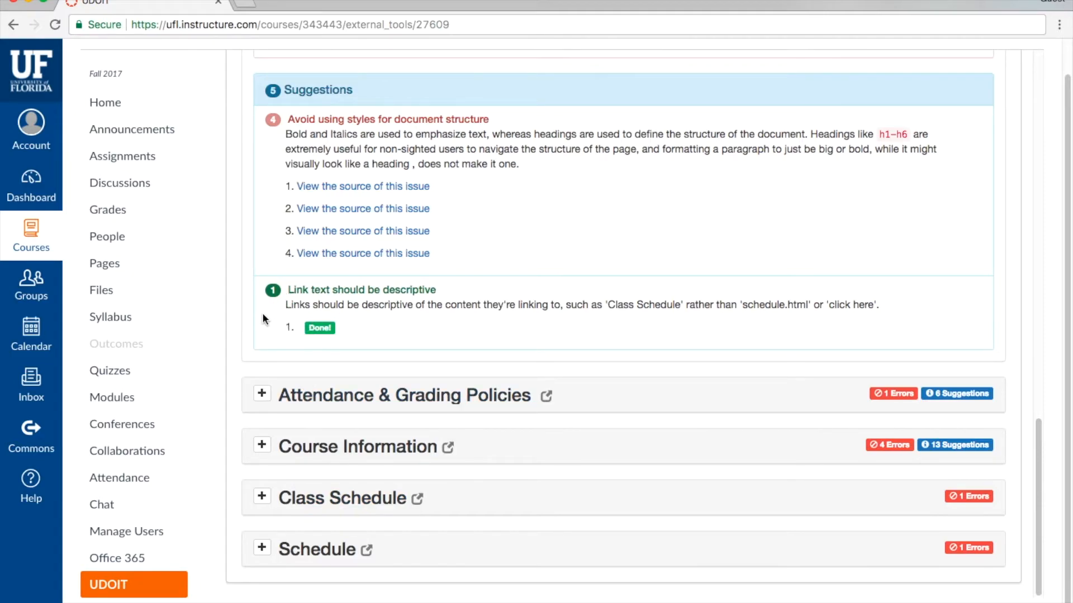
View the source of the first insufficient text color contrast issue on the "Welcome to . . ." page.
scroll(263, 319, up, 15)
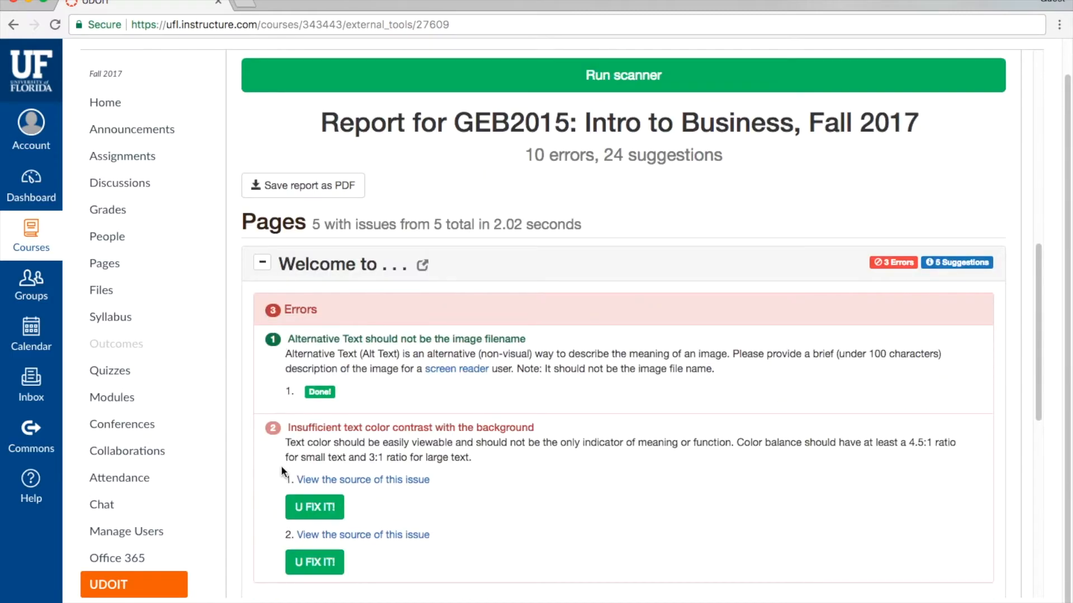
scroll(277, 465, down, 5)
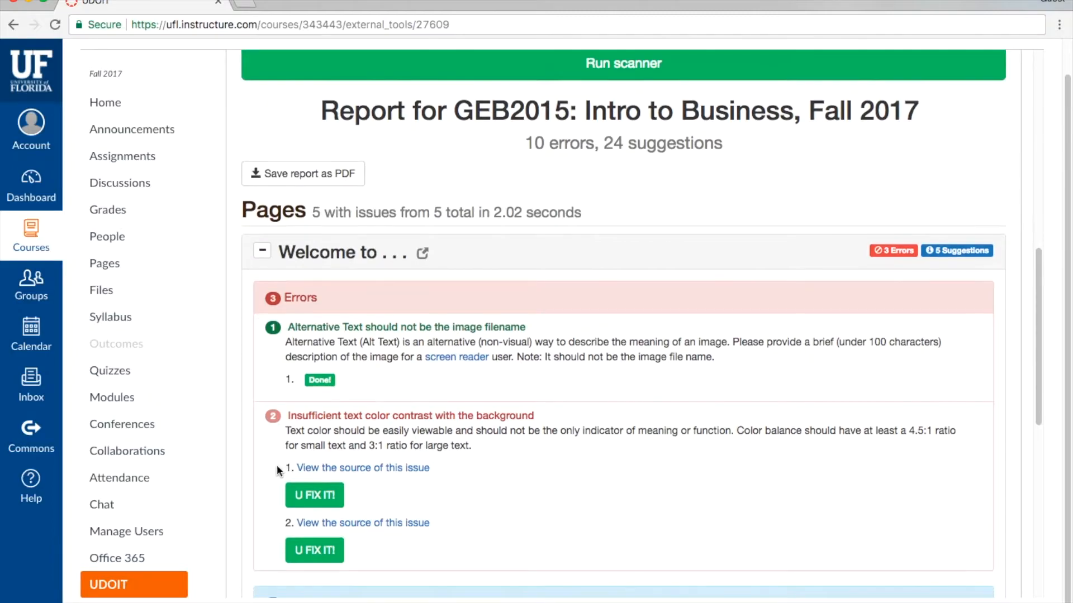
scroll(261, 449, down, 1)
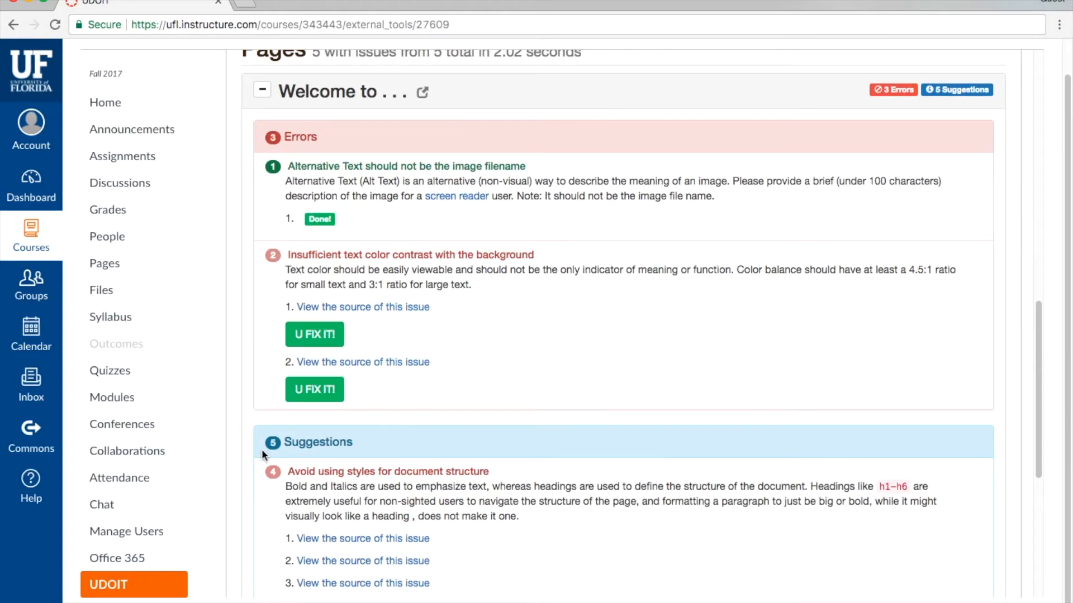
scroll(244, 423, down, 1)
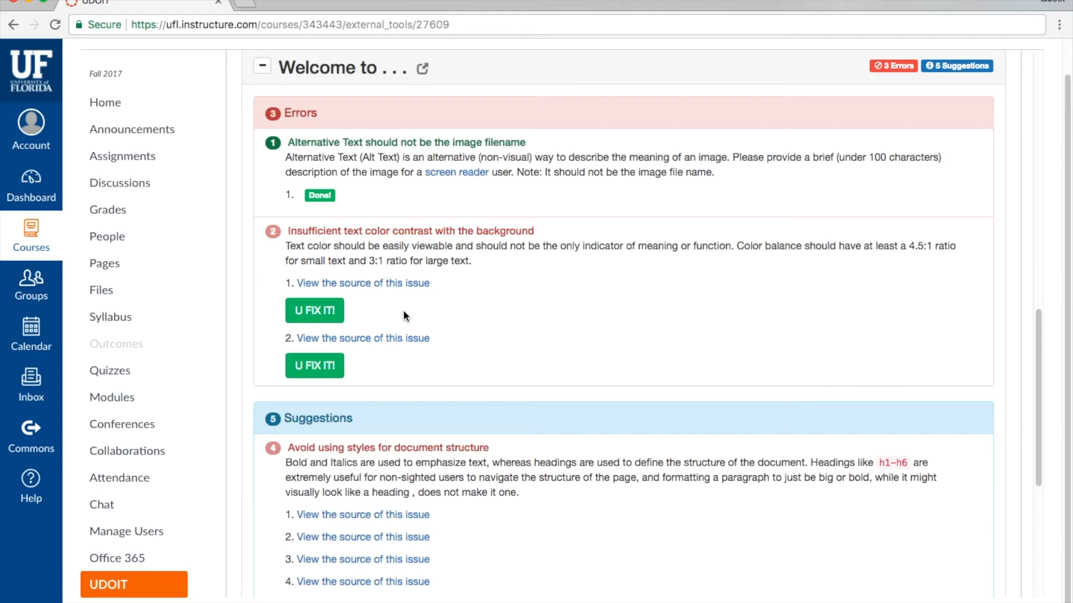
click(367, 284)
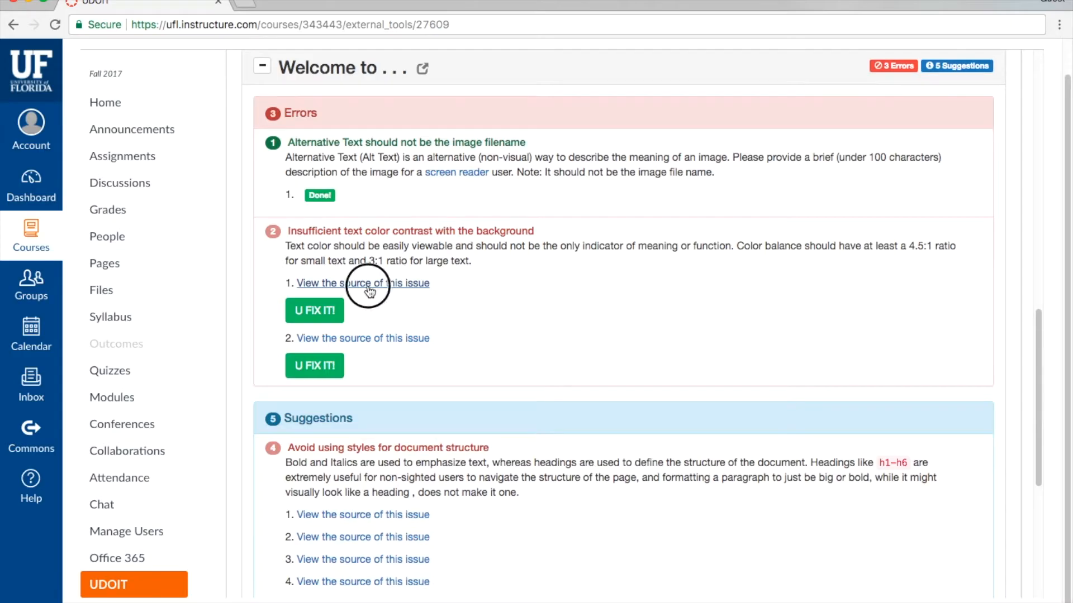
scroll(393, 290, down, 2)
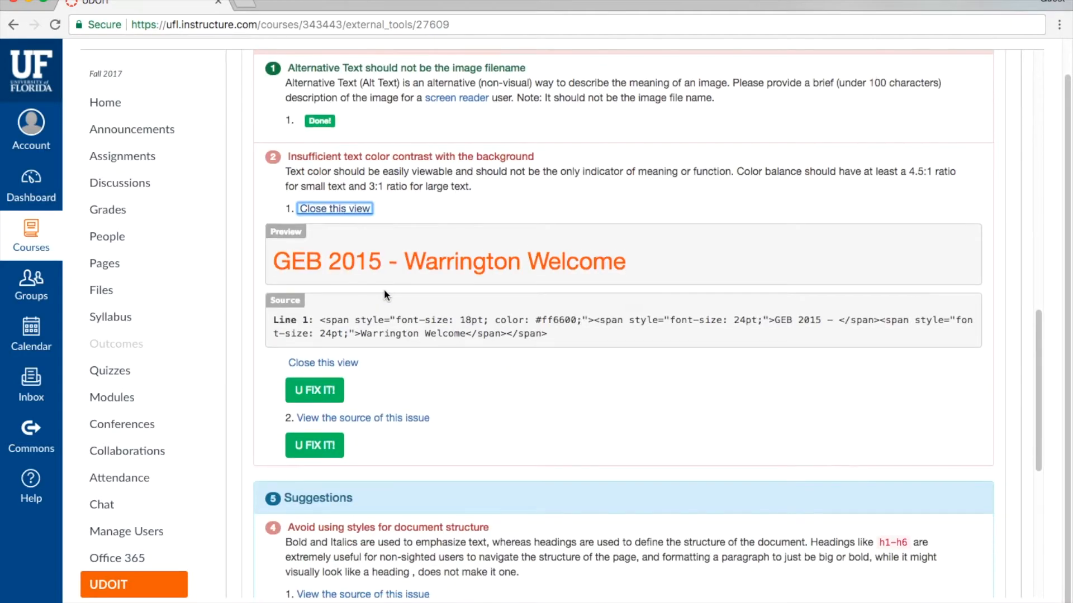
scroll(382, 289, down, 3)
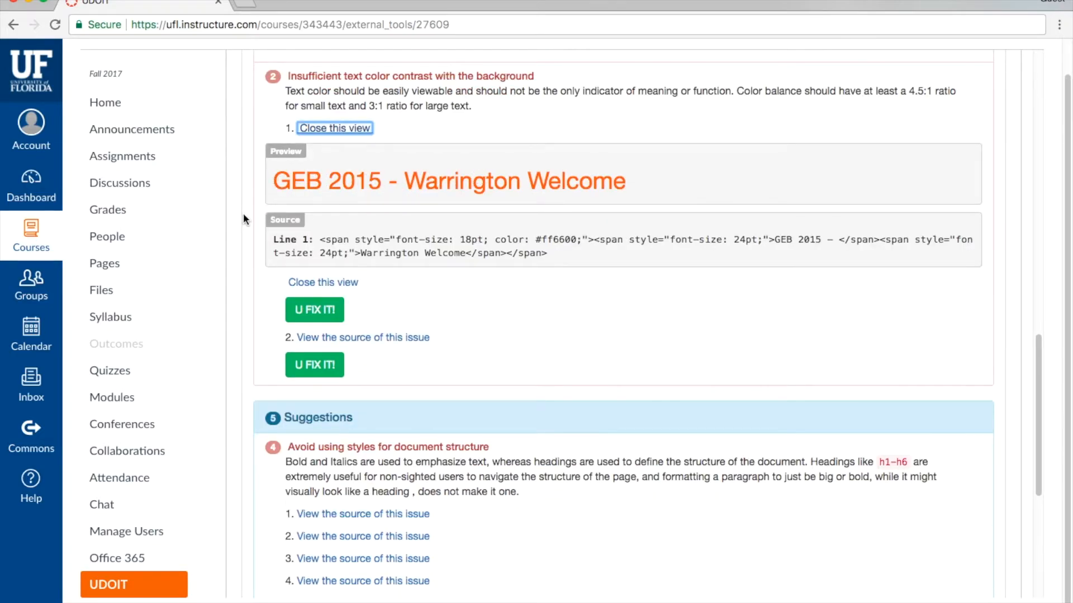
Fix the first contrast issue by replacing the heading's foreground color with blue #225E9D, making it bold, and submitting.
click(316, 311)
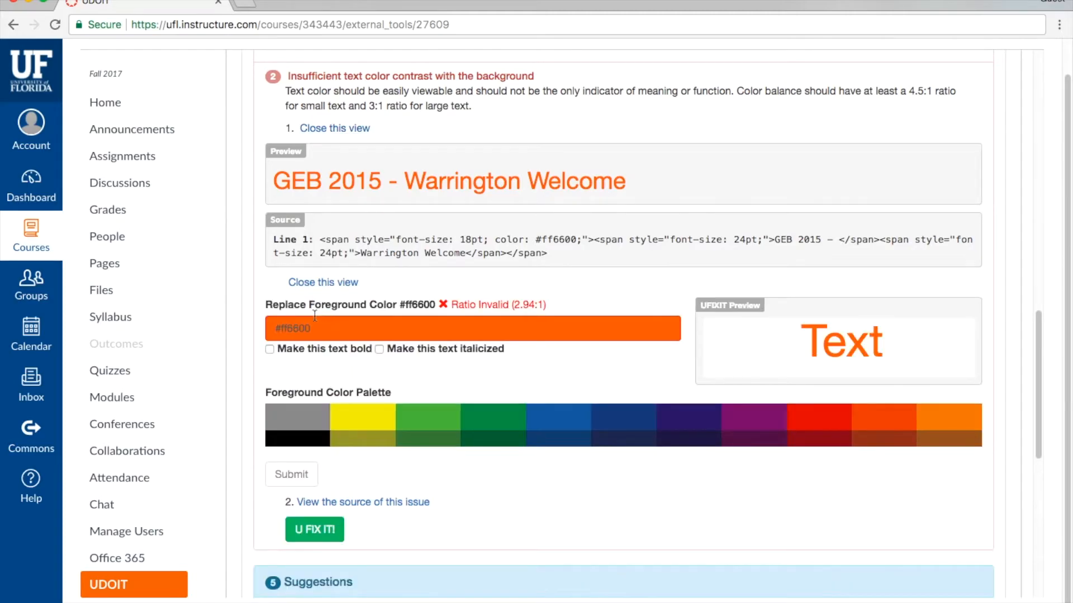
scroll(236, 306, down, 2)
scroll(236, 306, down, 1)
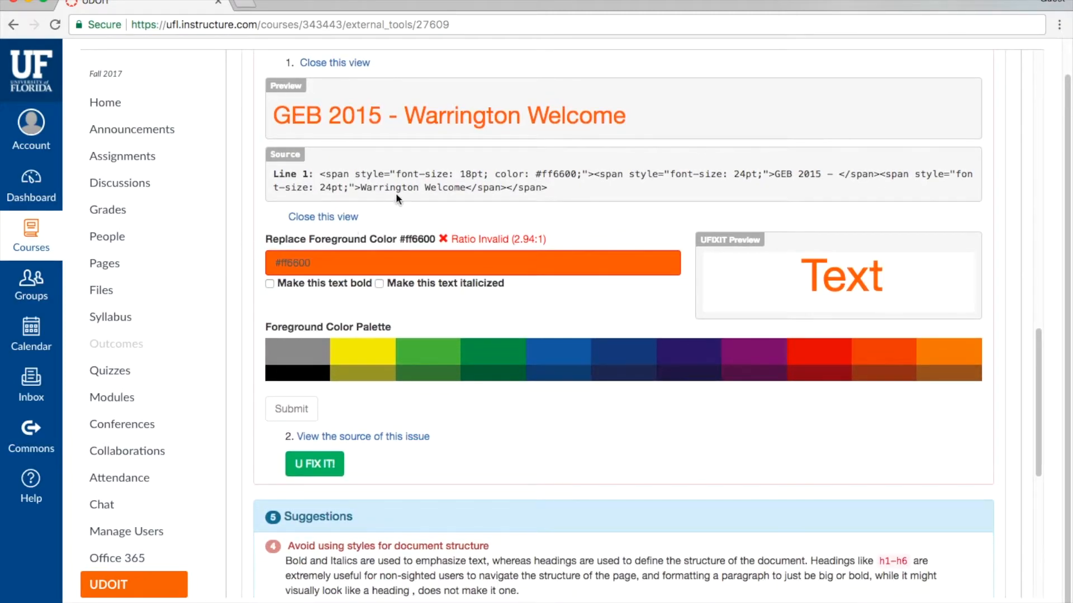
click(569, 350)
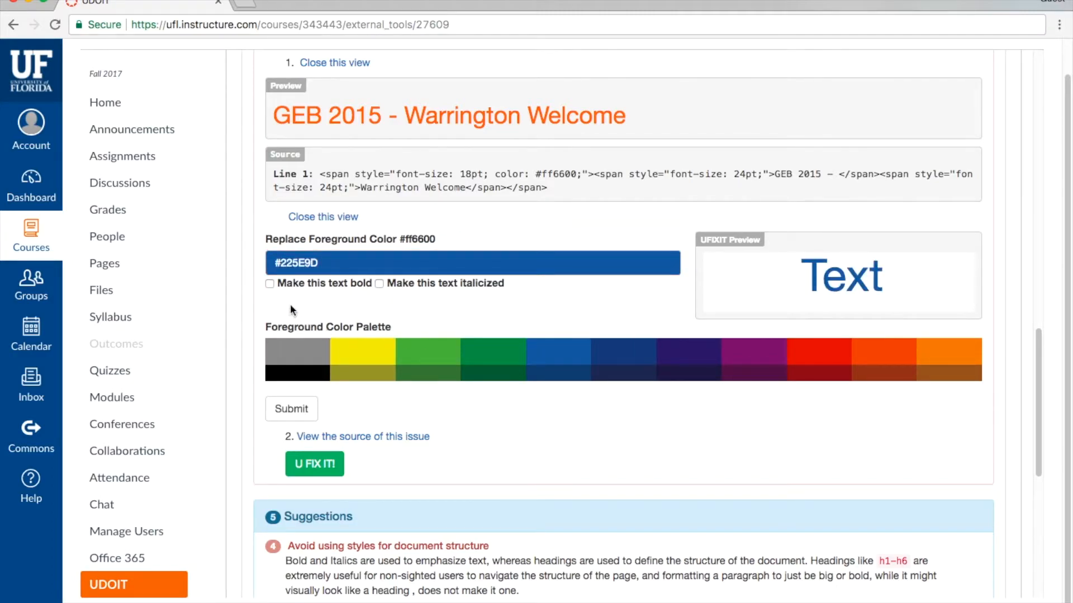
click(269, 283)
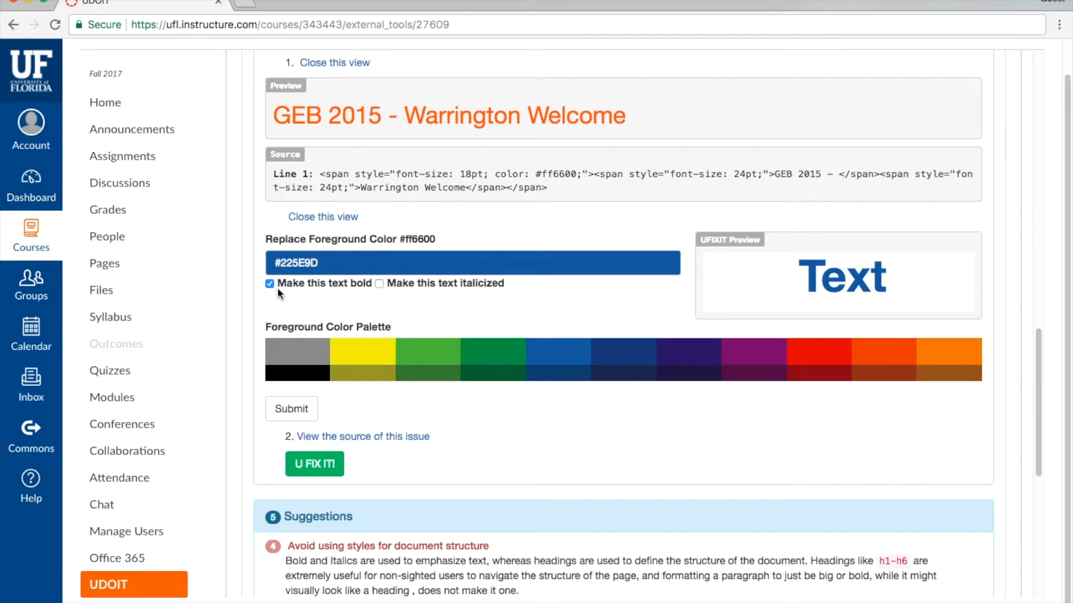
click(290, 409)
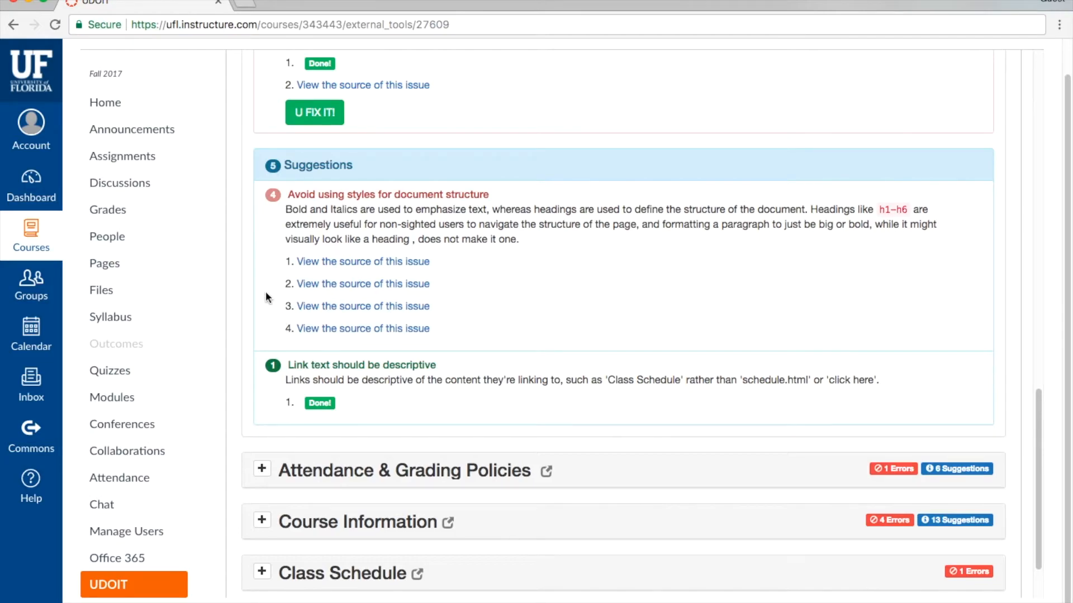
View the source of the second insufficient text color contrast issue on the "Welcome to . . ." page.
scroll(266, 297, up, 1)
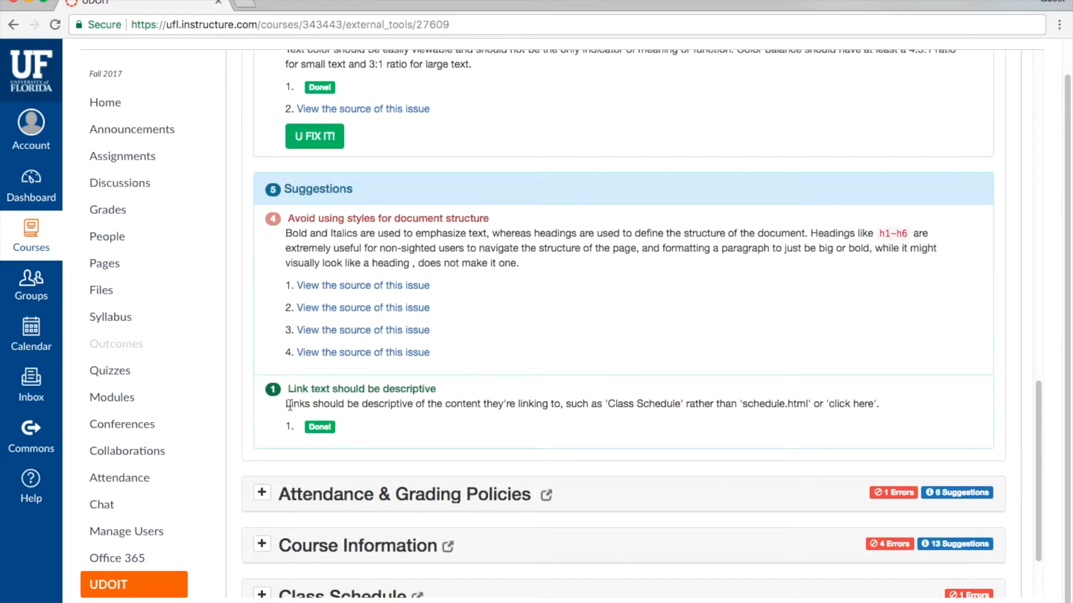
scroll(280, 414, up, 5)
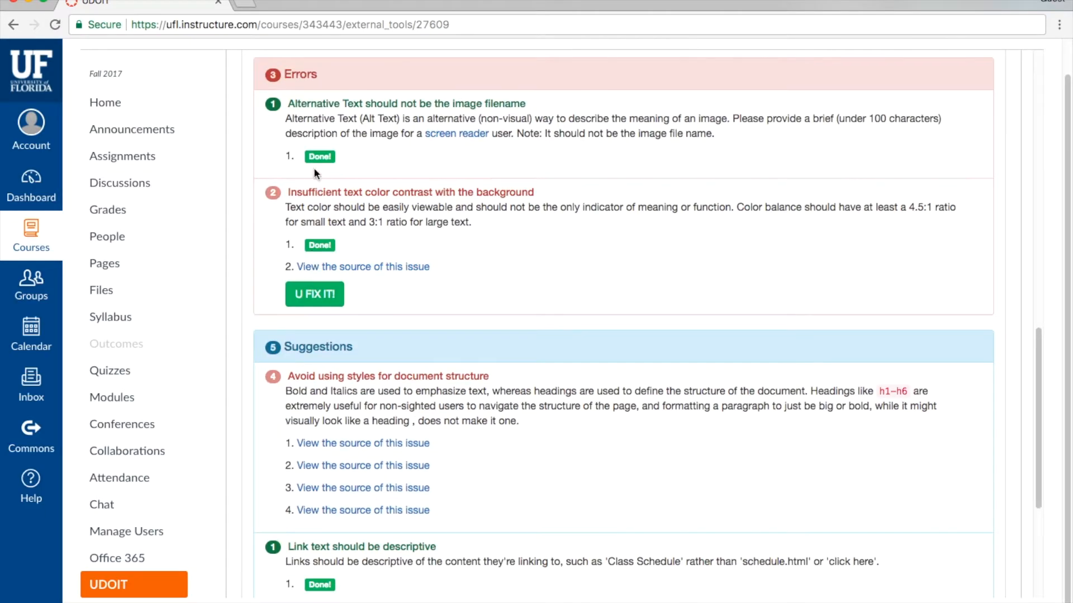
click(350, 273)
scroll(351, 276, down, 2)
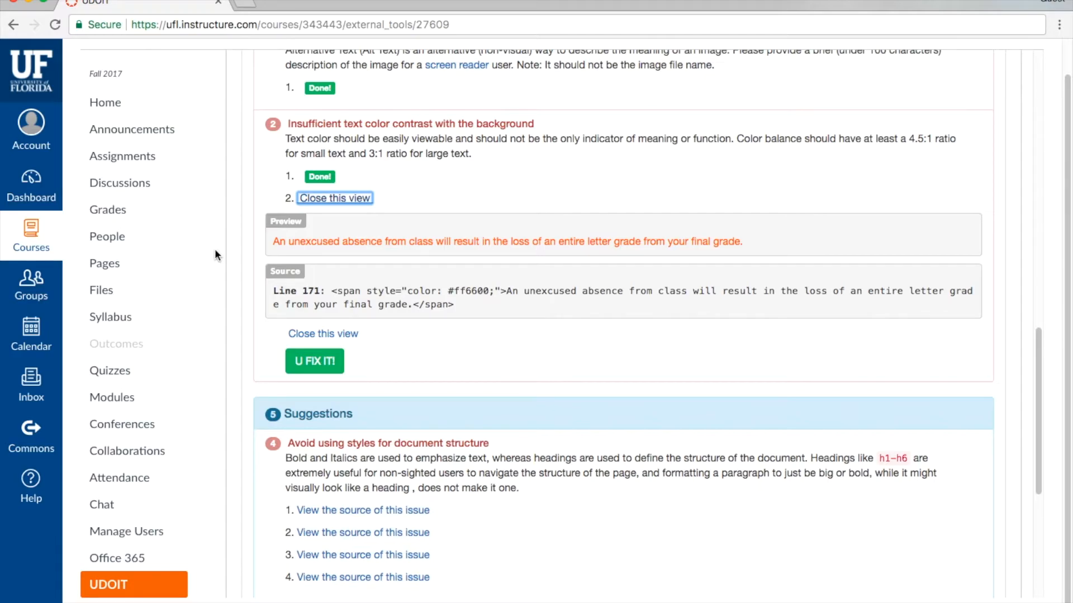
Fix the unexcused absence text's contrast by replacing its foreground color with red #CA1325, making it bold, and submitting.
scroll(220, 250, down, 1)
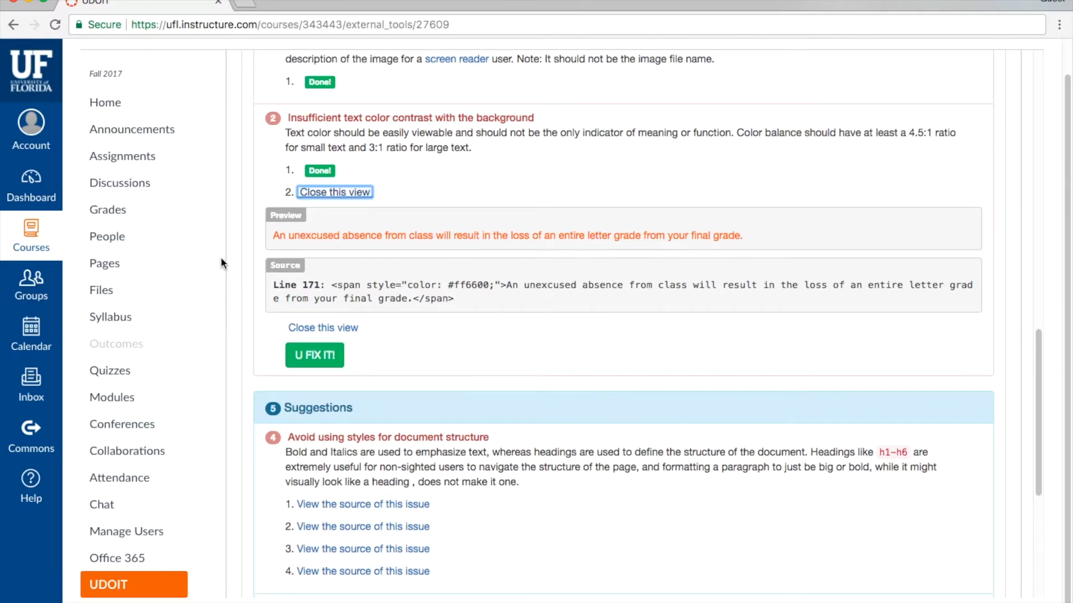
scroll(221, 263, down, 4)
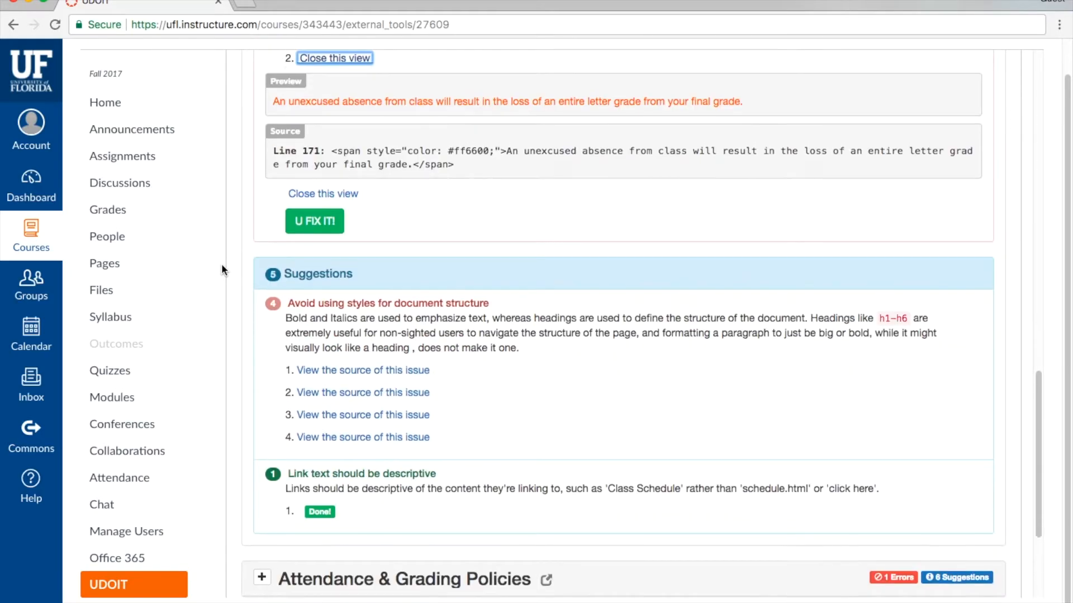
click(315, 227)
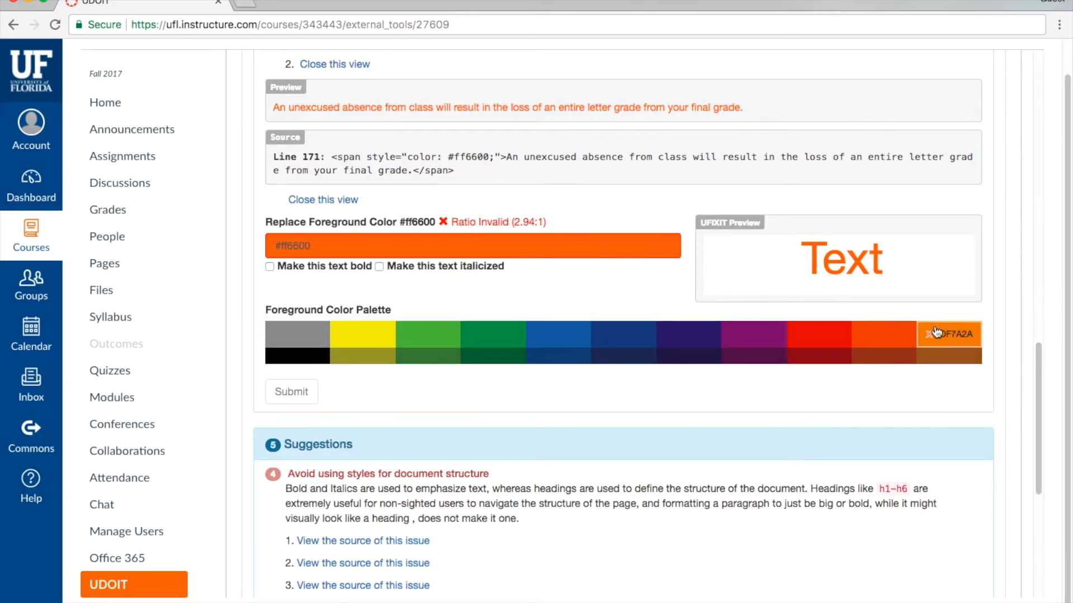
click(817, 338)
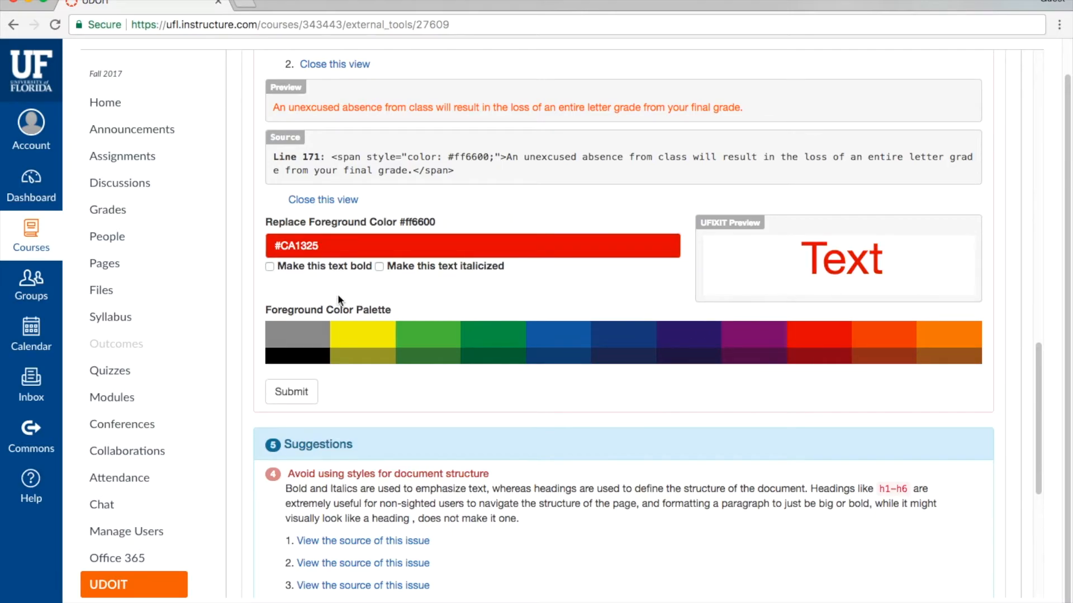
click(270, 266)
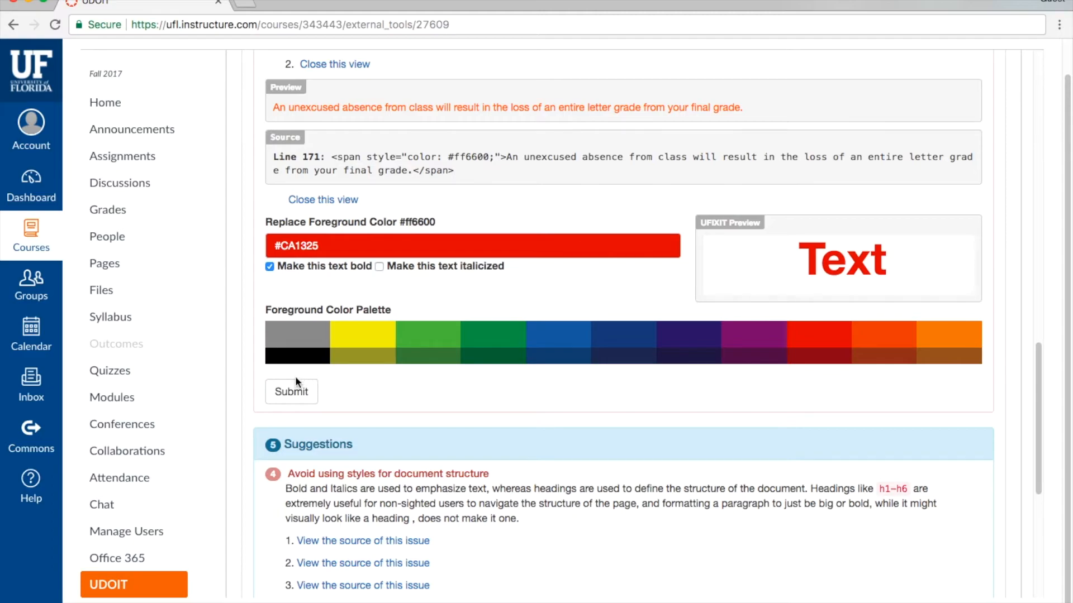
click(280, 394)
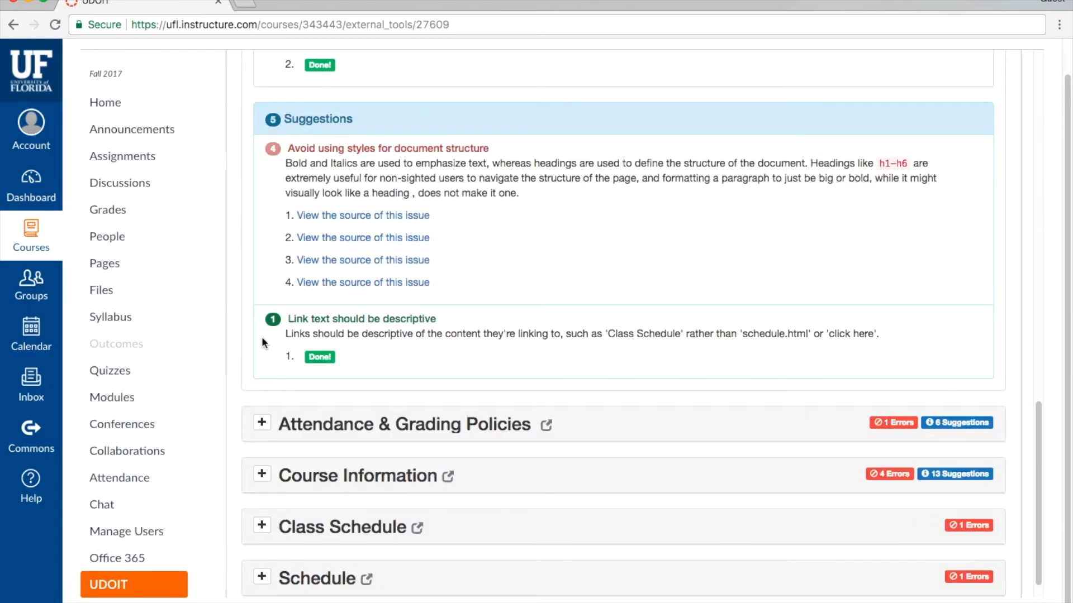
View the source of the first "Avoid using styles for document structure" suggestion on the "Welcome to . . ." page.
scroll(236, 324, up, 4)
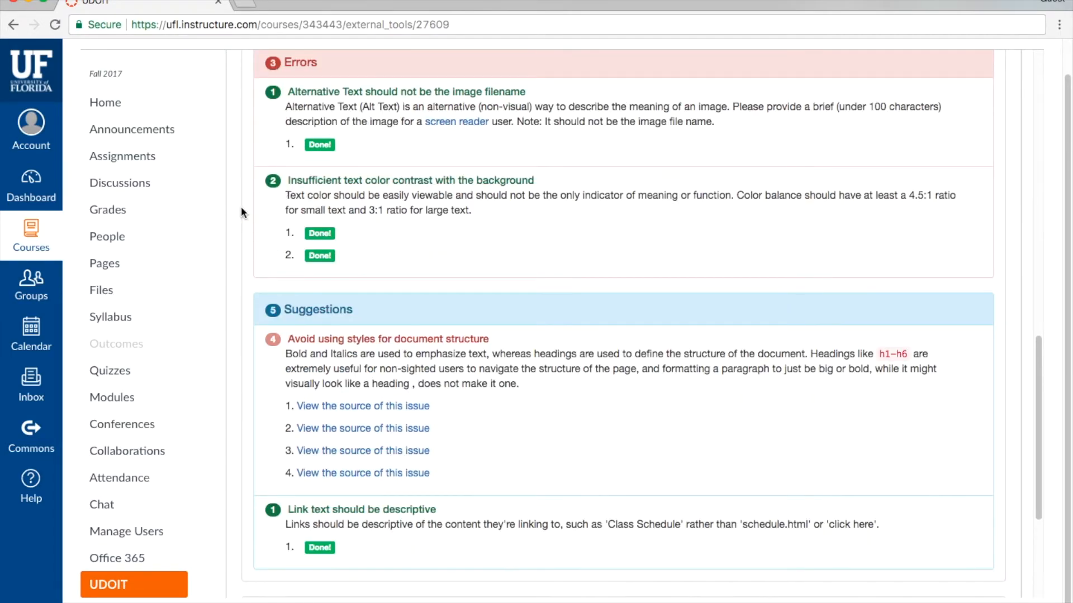
scroll(229, 268, down, 2)
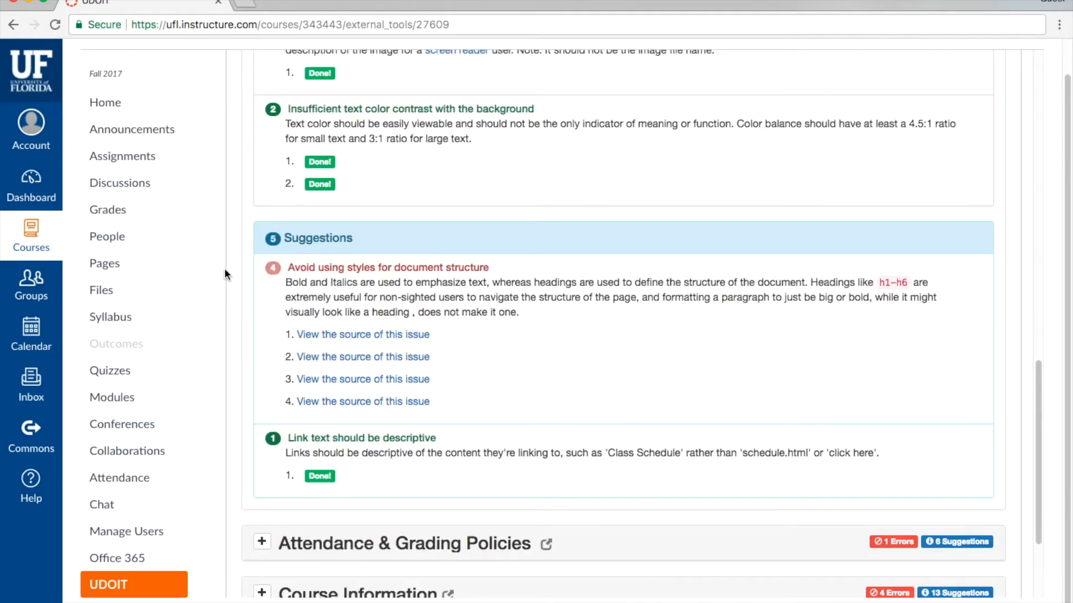
scroll(220, 276, down, 1)
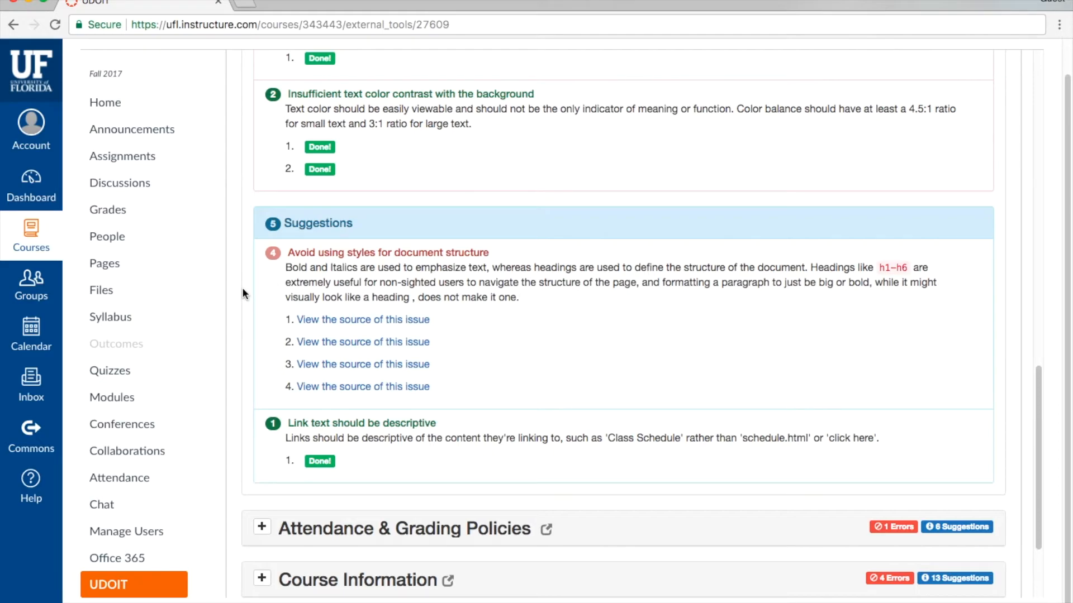
scroll(445, 322, down, 3)
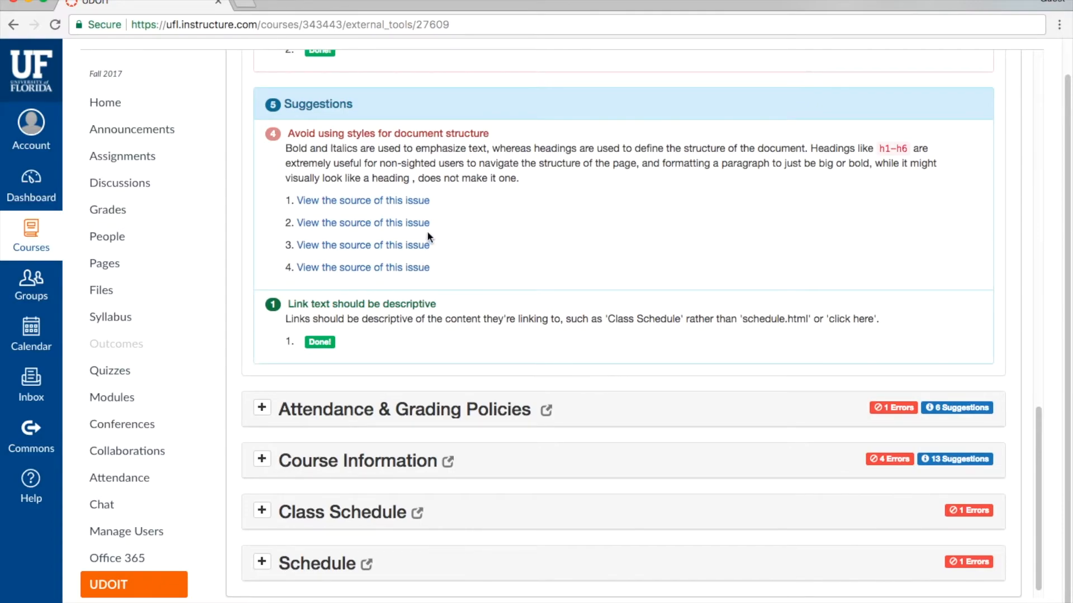
click(422, 202)
scroll(422, 202, down, 2)
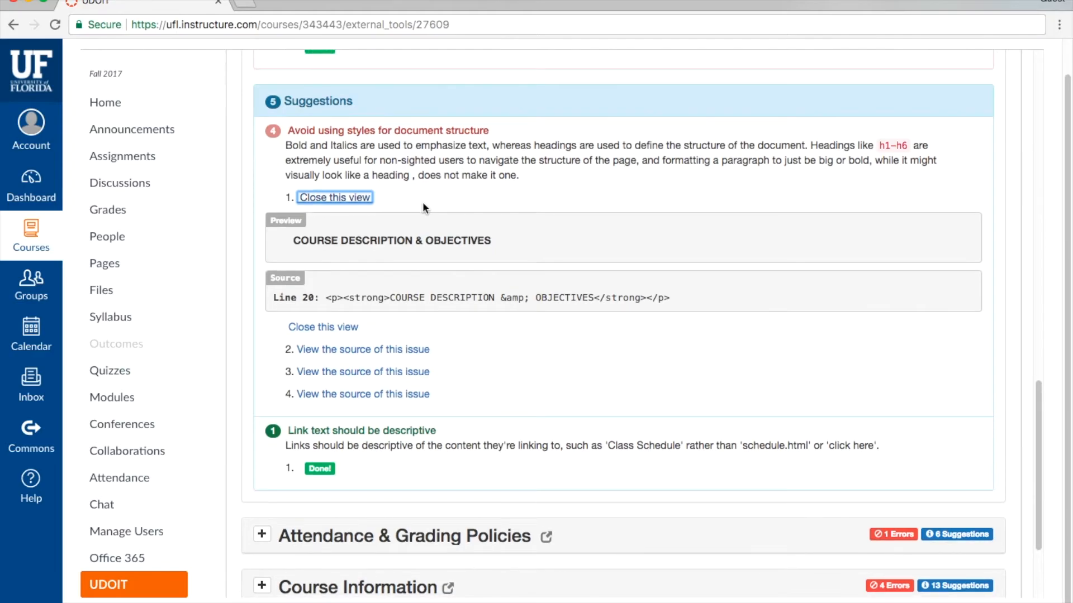
scroll(424, 205, down, 1)
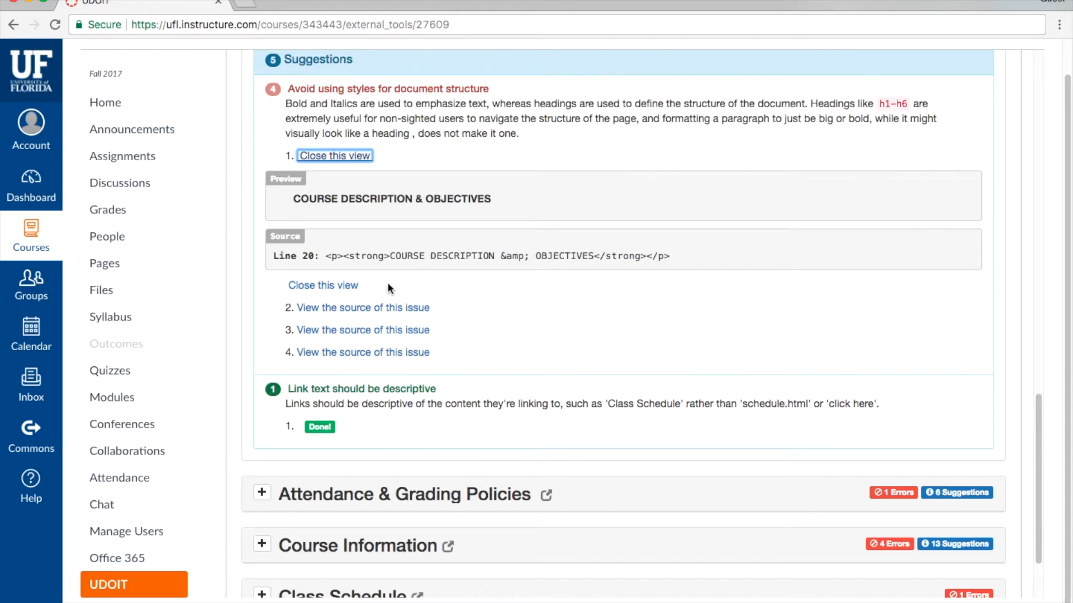
View the sources of the second, third and fourth "Avoid using styles for document structure" suggestions.
click(390, 307)
scroll(393, 303, down, 4)
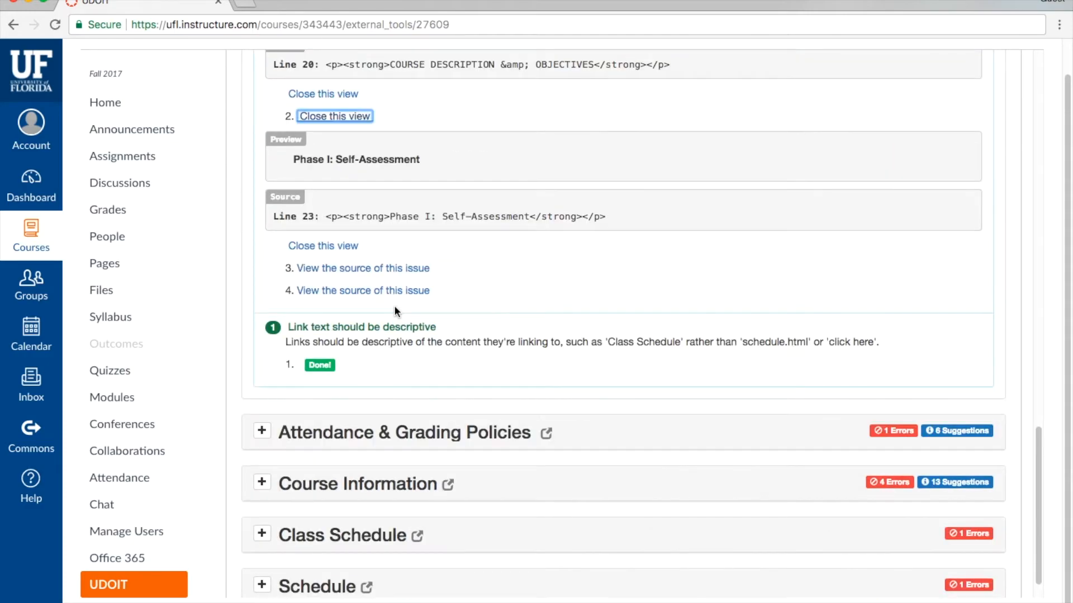
click(383, 273)
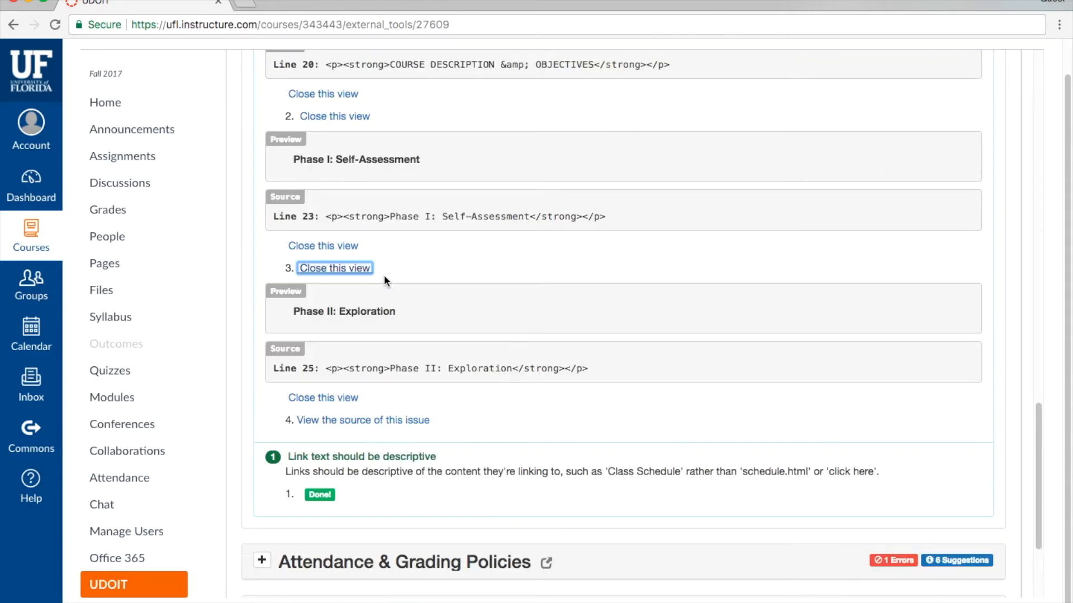
click(383, 418)
Open the "Welcome to . . ." course page from the report in a new browser tab and start editing it.
scroll(403, 291, up, 4)
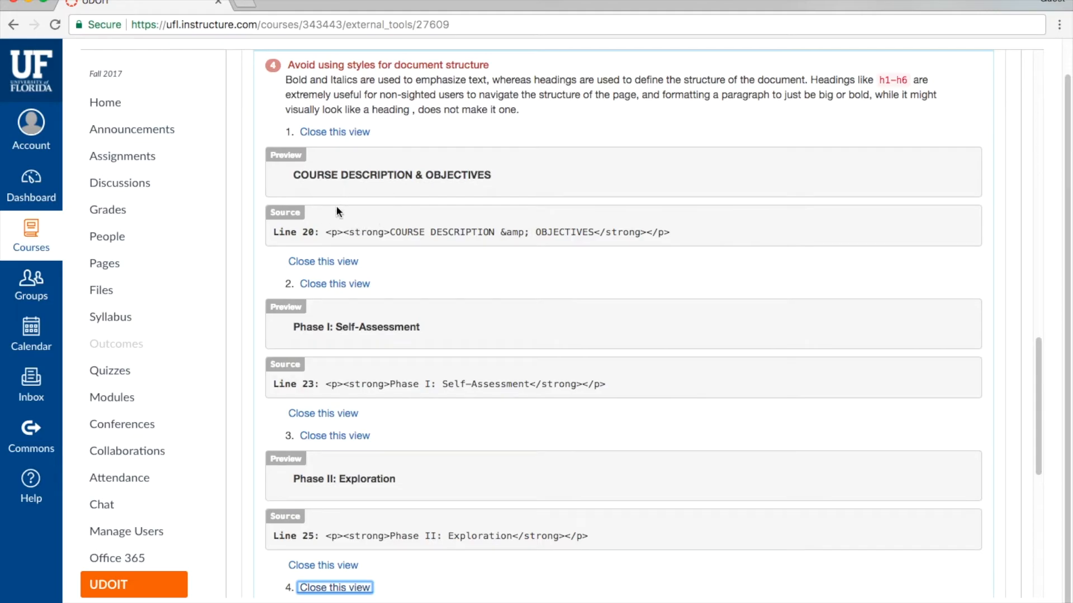
scroll(363, 243, up, 15)
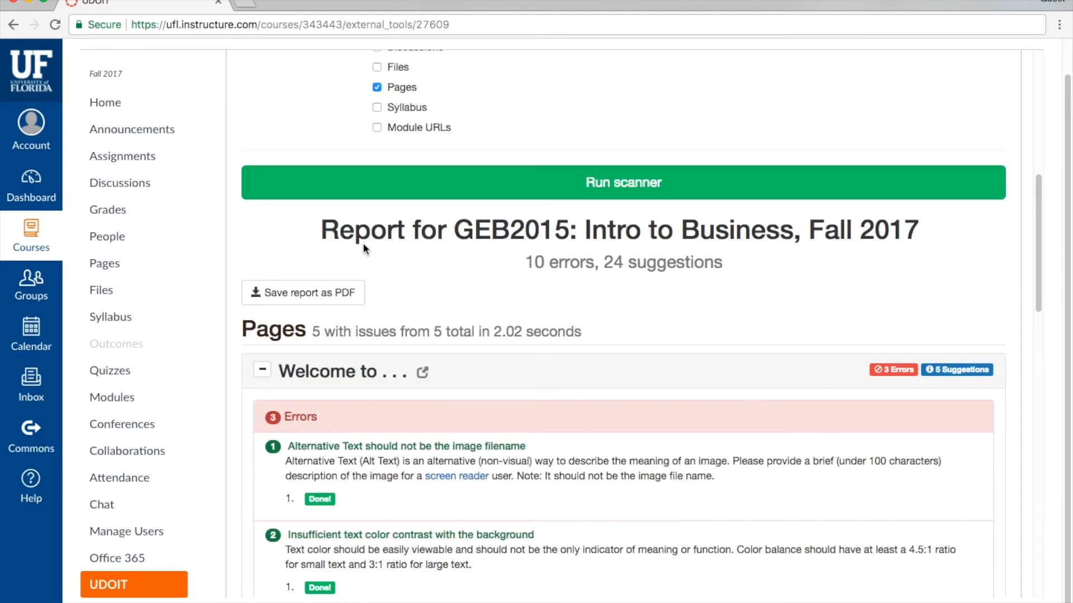
scroll(363, 243, down, 5)
click(334, 422)
scroll(594, 264, down, 4)
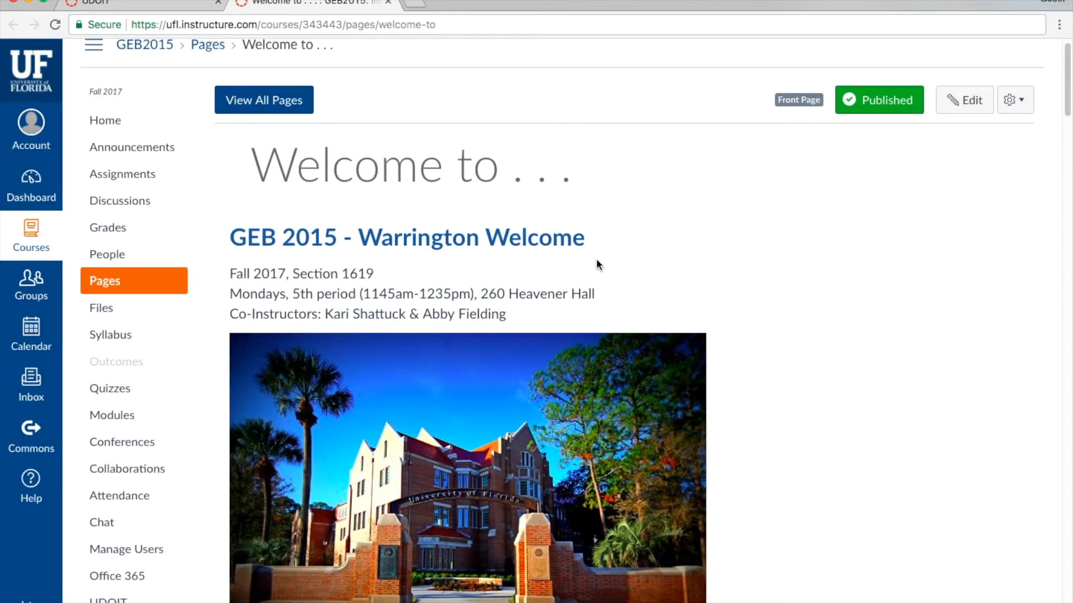
scroll(581, 246, up, 4)
click(961, 119)
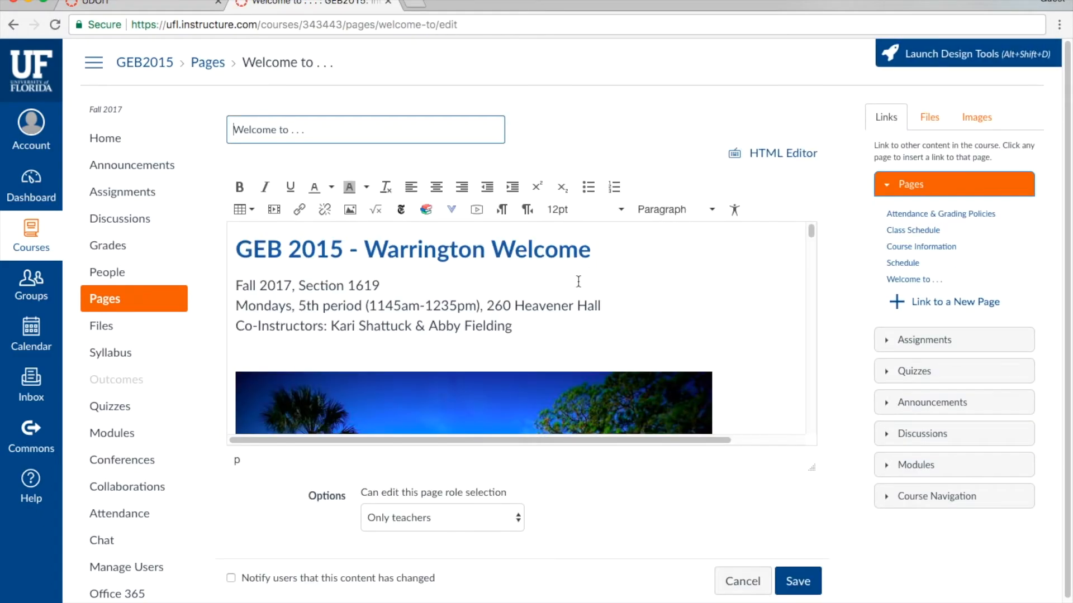
Enlarge the page's text editor and format the "COURSE DESCRIPTION & OBJECTIVES" line as Header 3.
drag(810, 469, 810, 595)
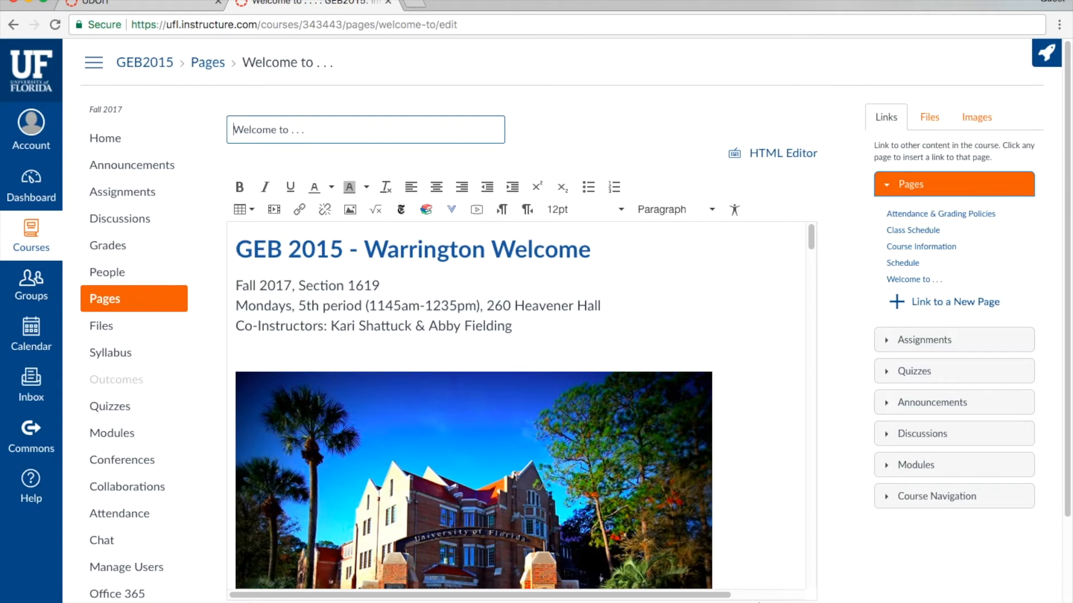
scroll(547, 310, down, 10)
scroll(547, 311, down, 6)
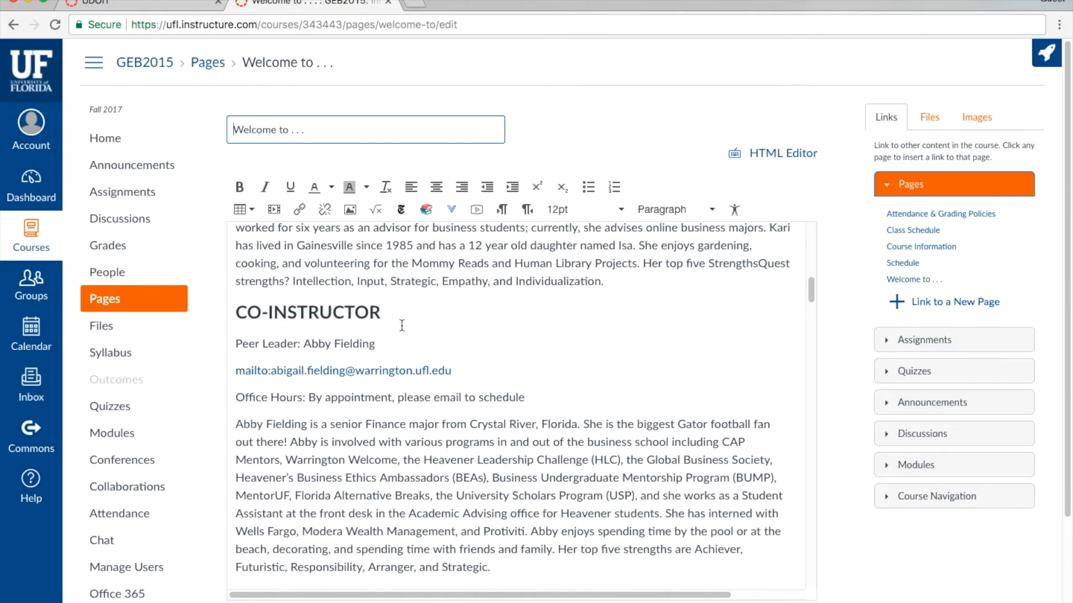
scroll(395, 323, down, 5)
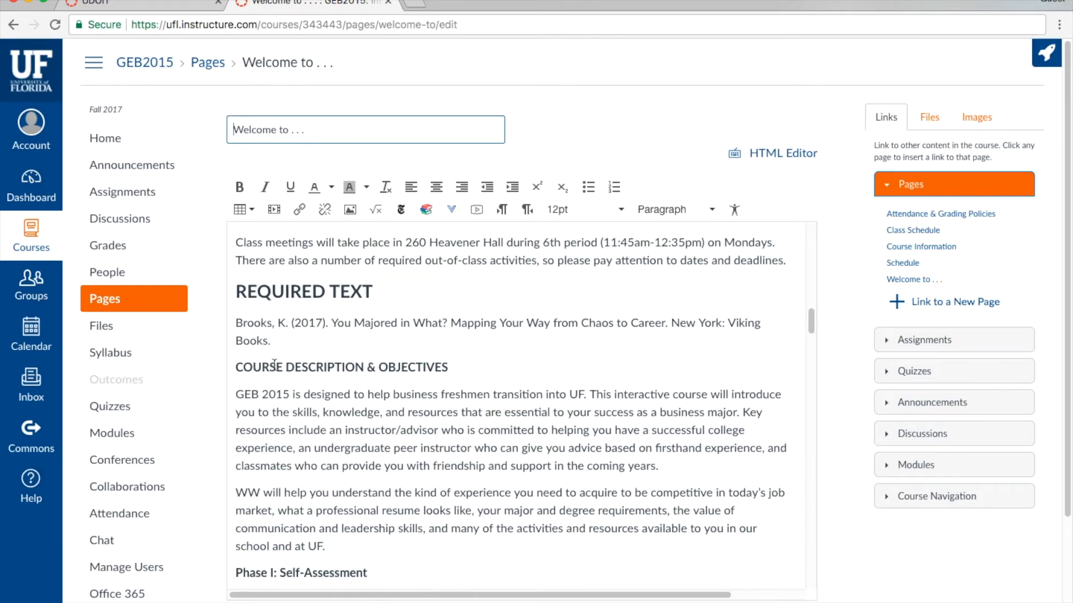
click(318, 367)
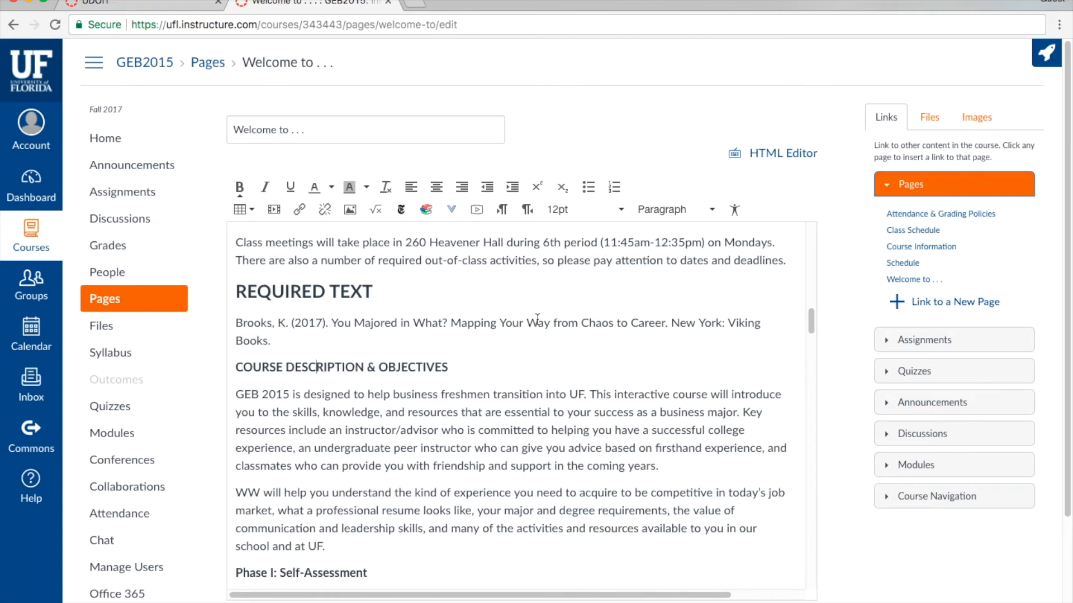
click(679, 211)
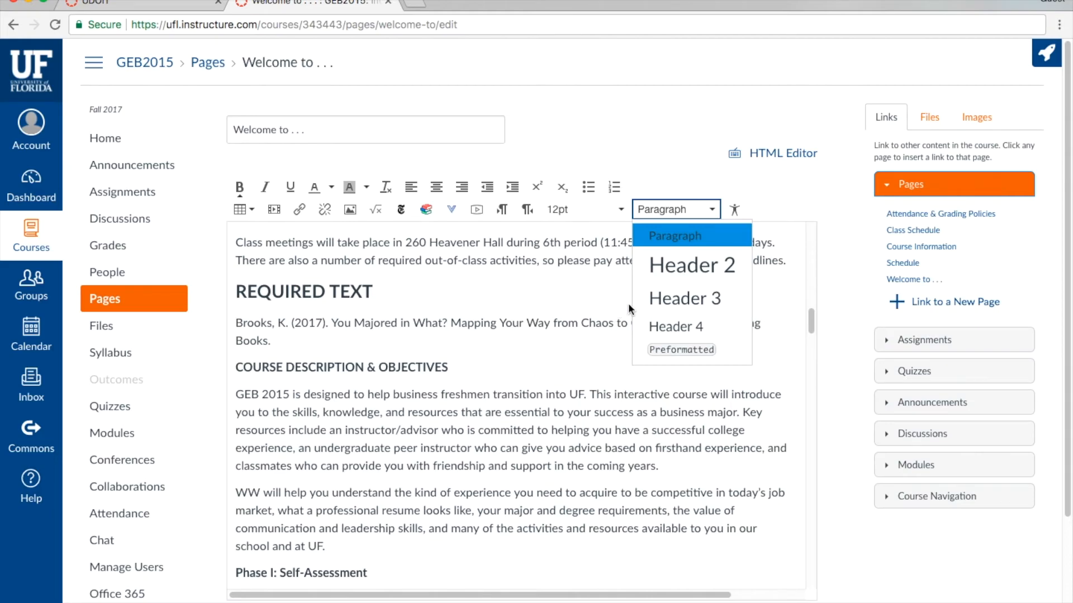
click(691, 301)
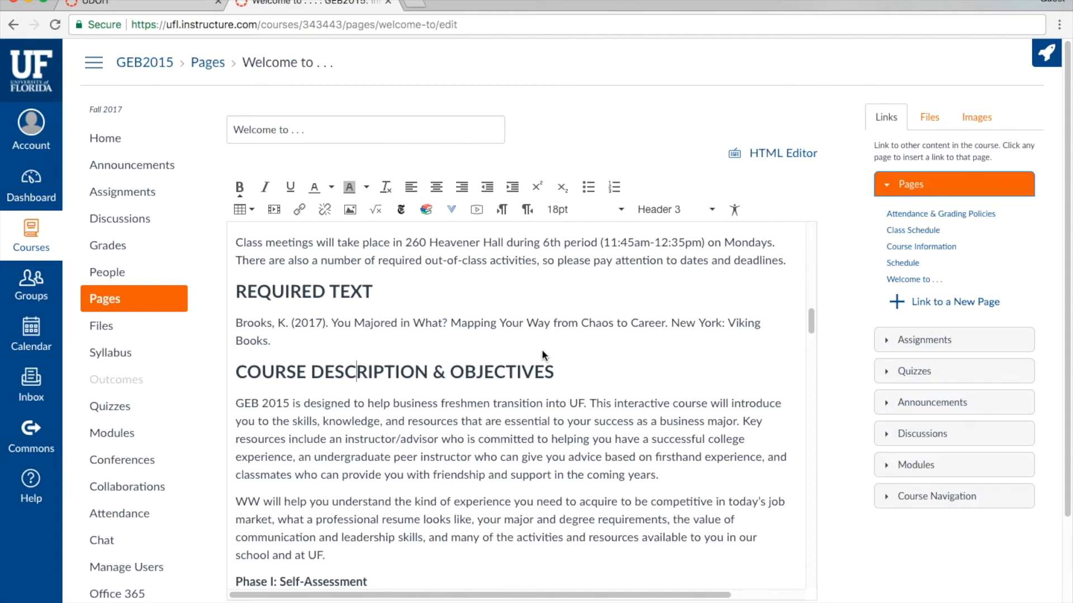
Format the "Phase I: Self-Assessment" line as Header 4.
scroll(526, 350, down, 1)
scroll(525, 350, down, 6)
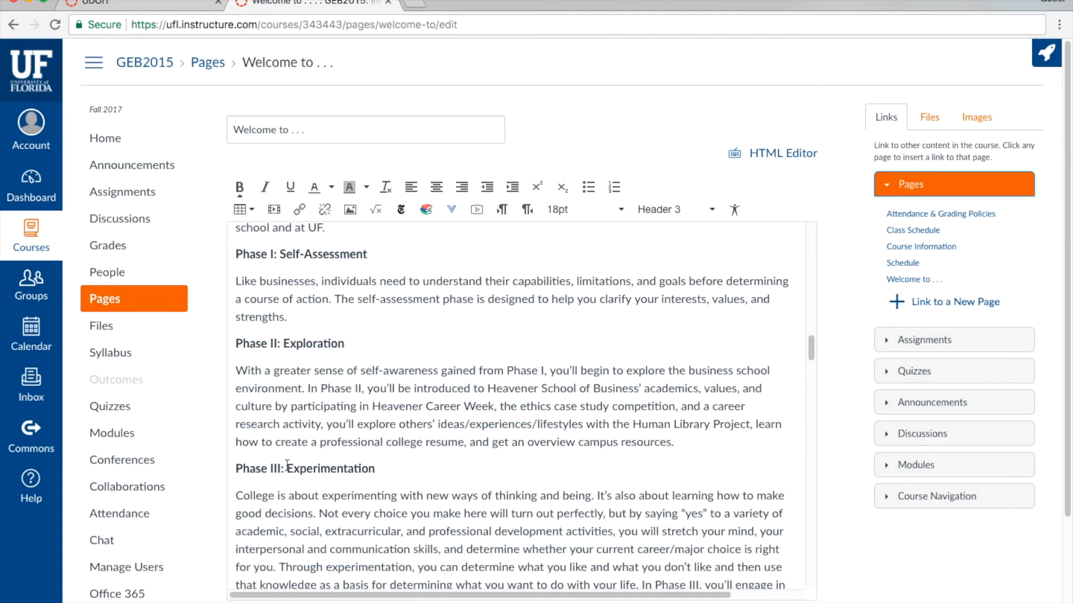
click(508, 242)
click(665, 211)
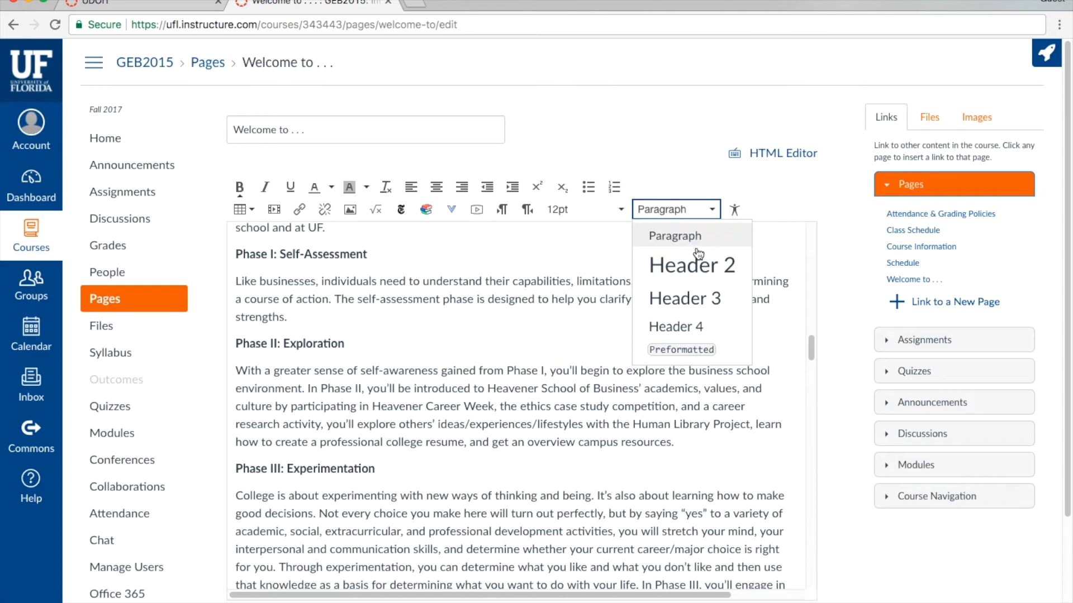
click(701, 325)
Format the "Phase II: Exploration" and "Phase III: Experimentation" lines as Header 4.
key(Down)
key(Down)
key(Down)
key(Down)
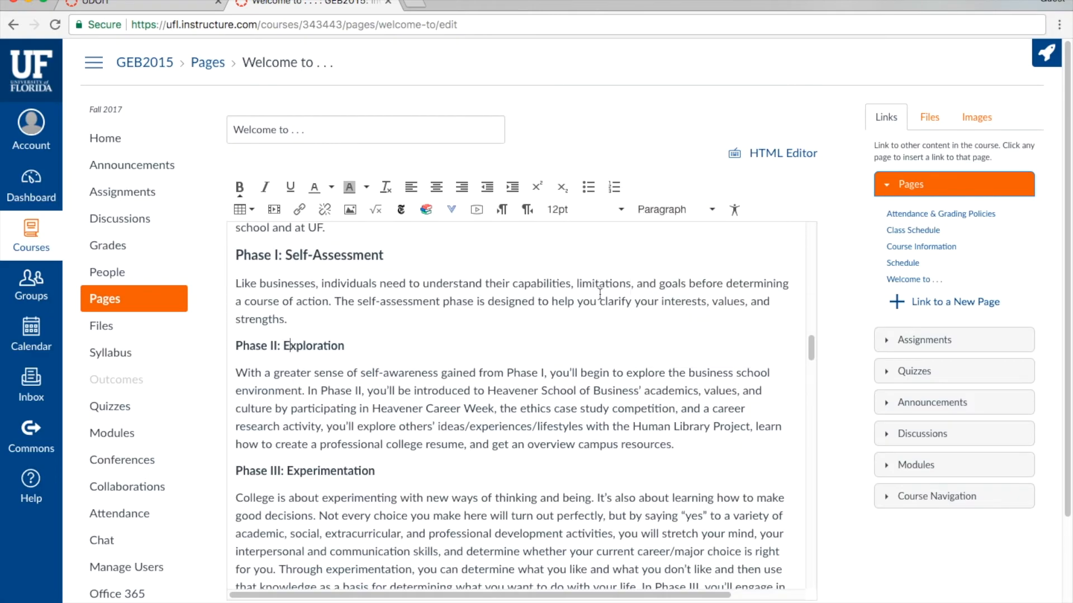
click(690, 210)
click(693, 345)
click(335, 472)
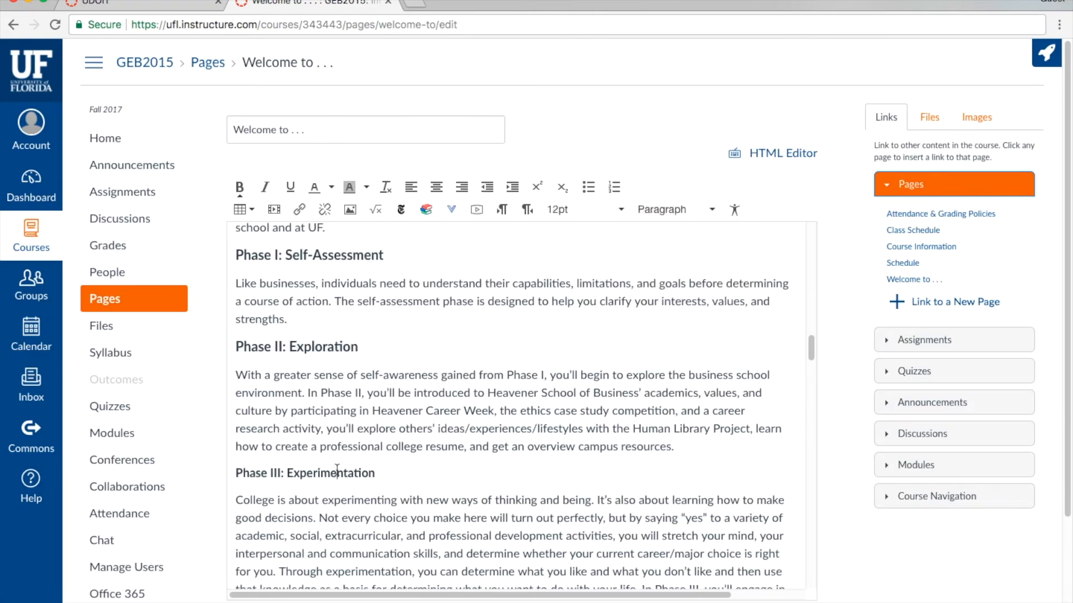
click(703, 211)
click(689, 330)
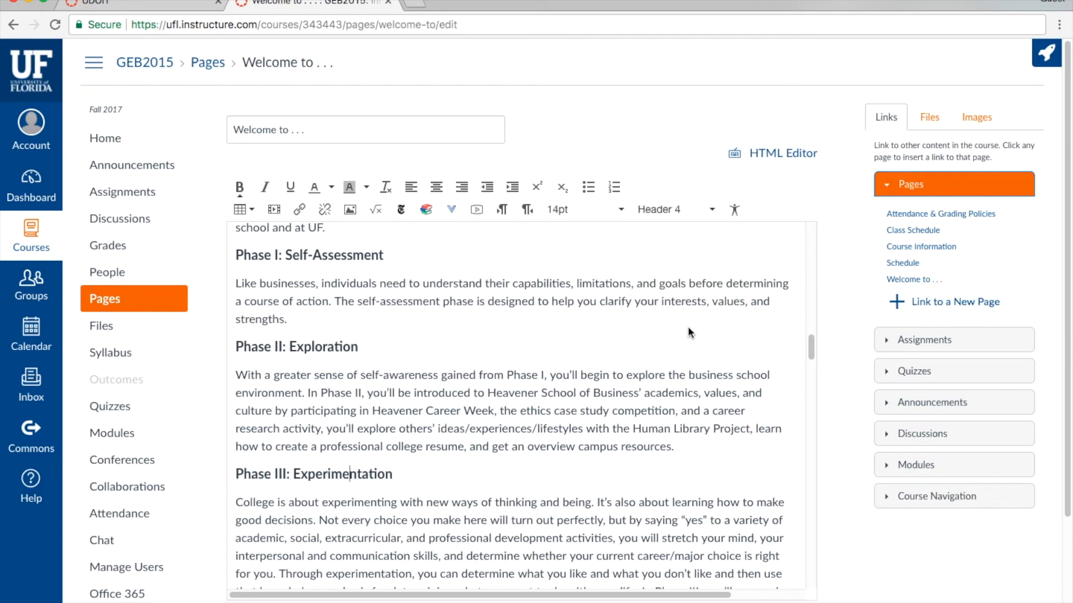
Save the edited "Welcome to . . ." page.
scroll(363, 318, down, 7)
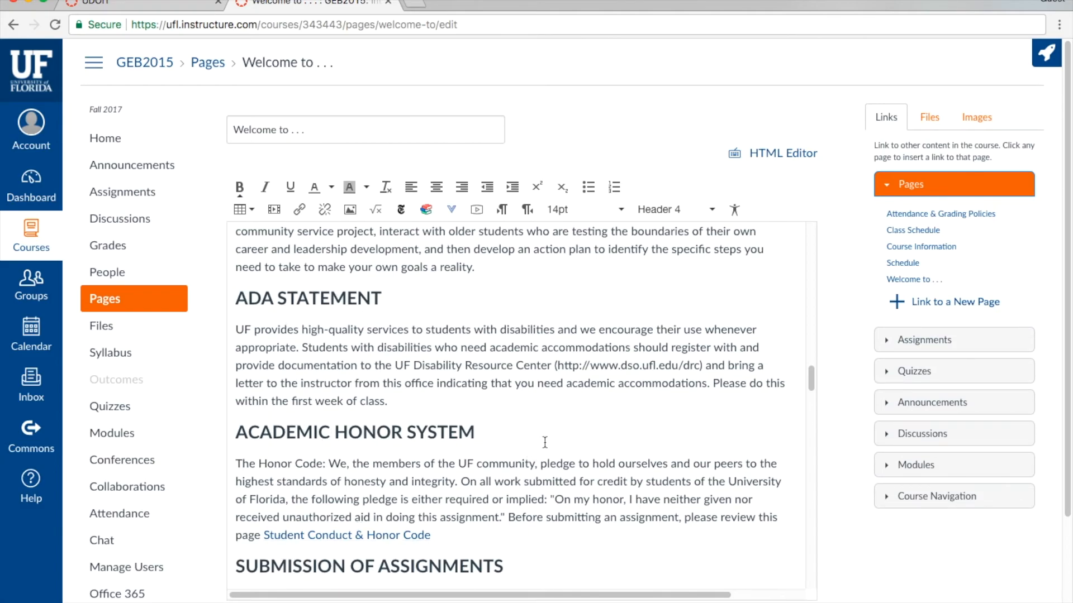
scroll(845, 389, down, 3)
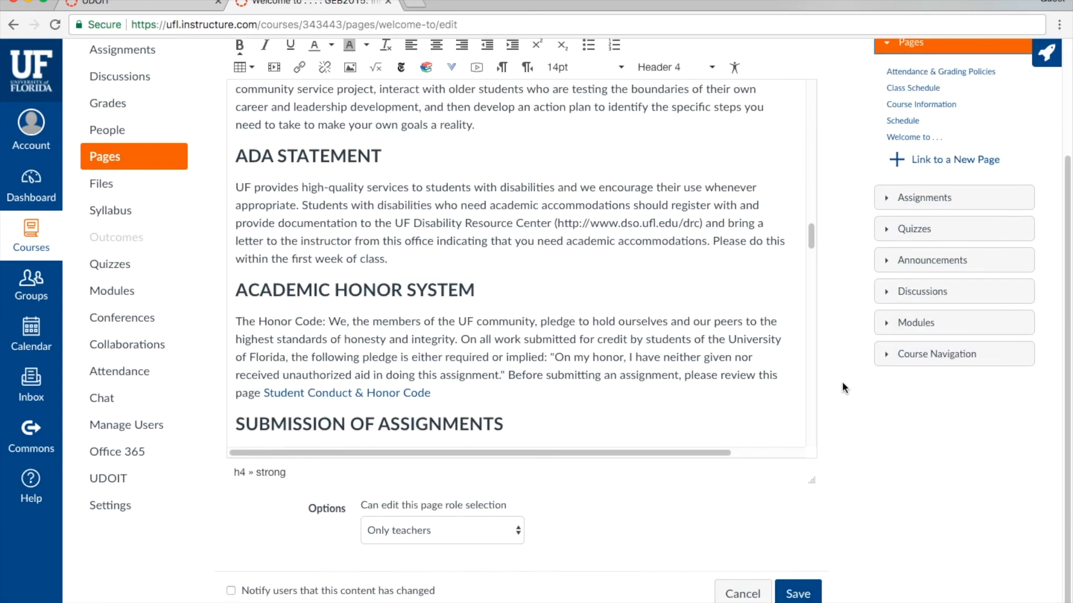
click(789, 594)
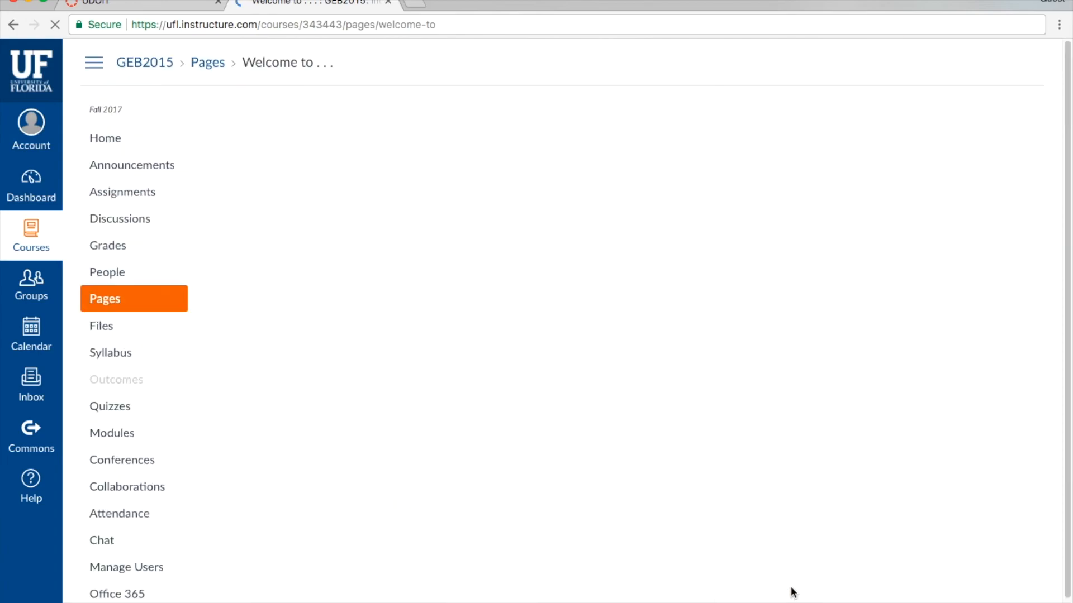
scroll(699, 322, down, 1)
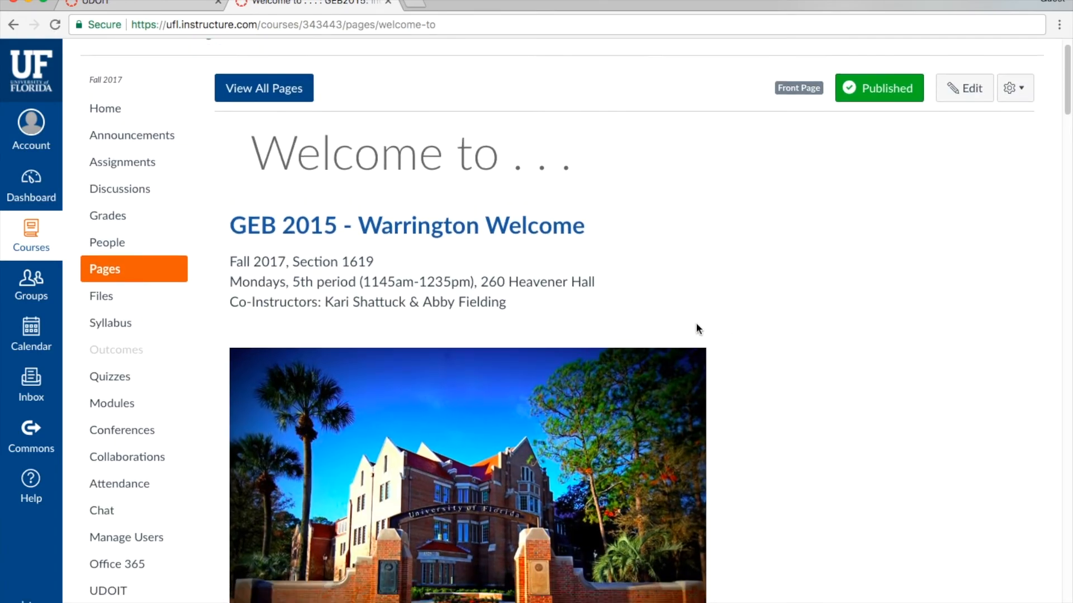